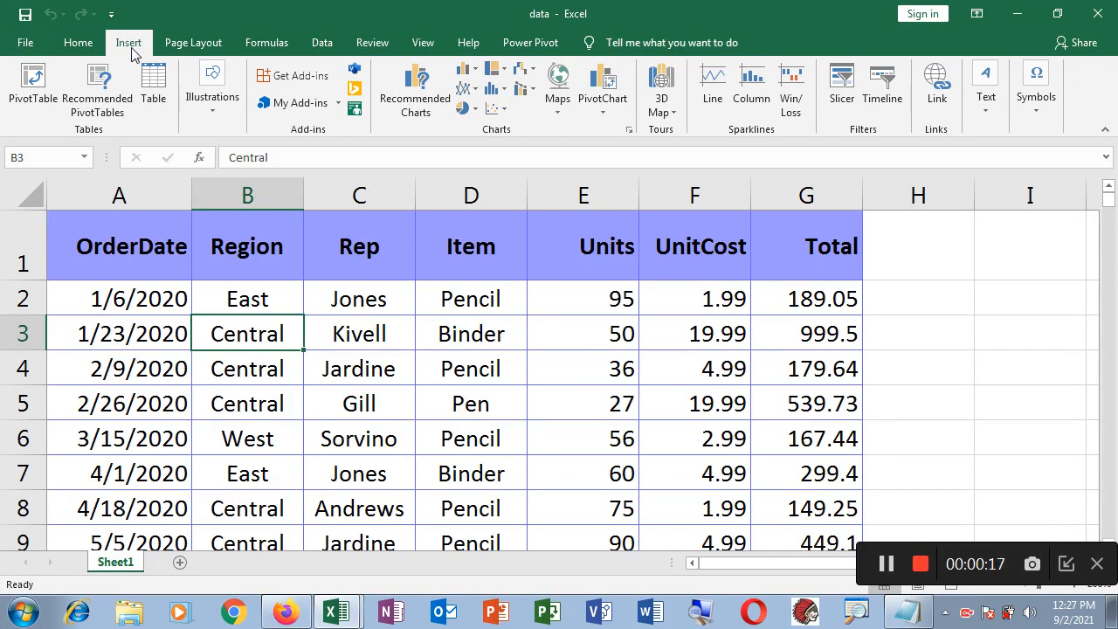
click(984, 106)
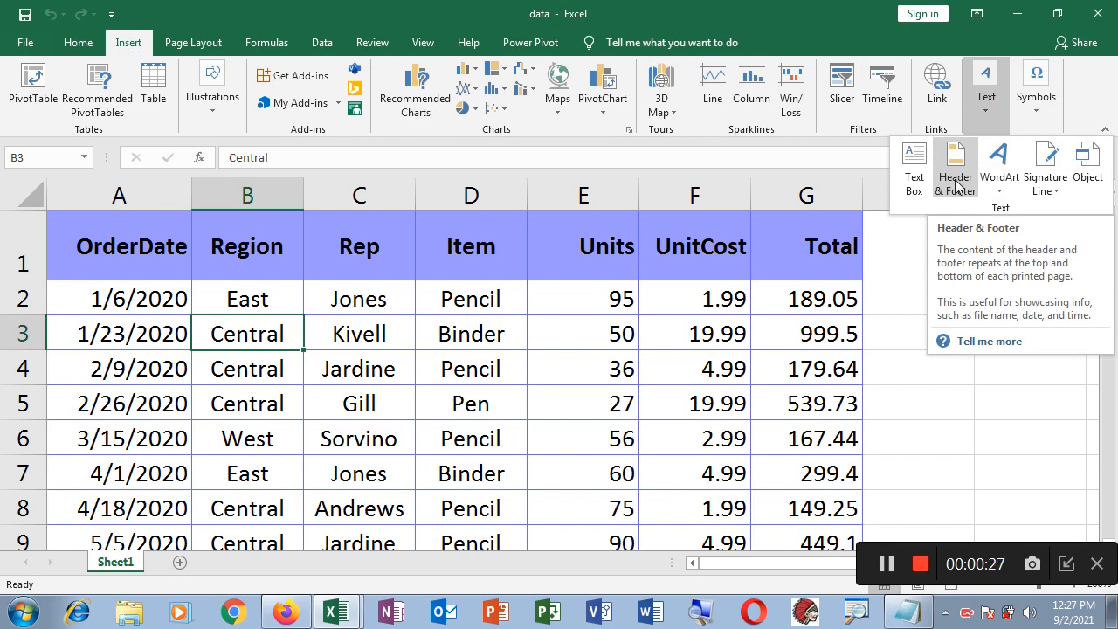
click(895, 360)
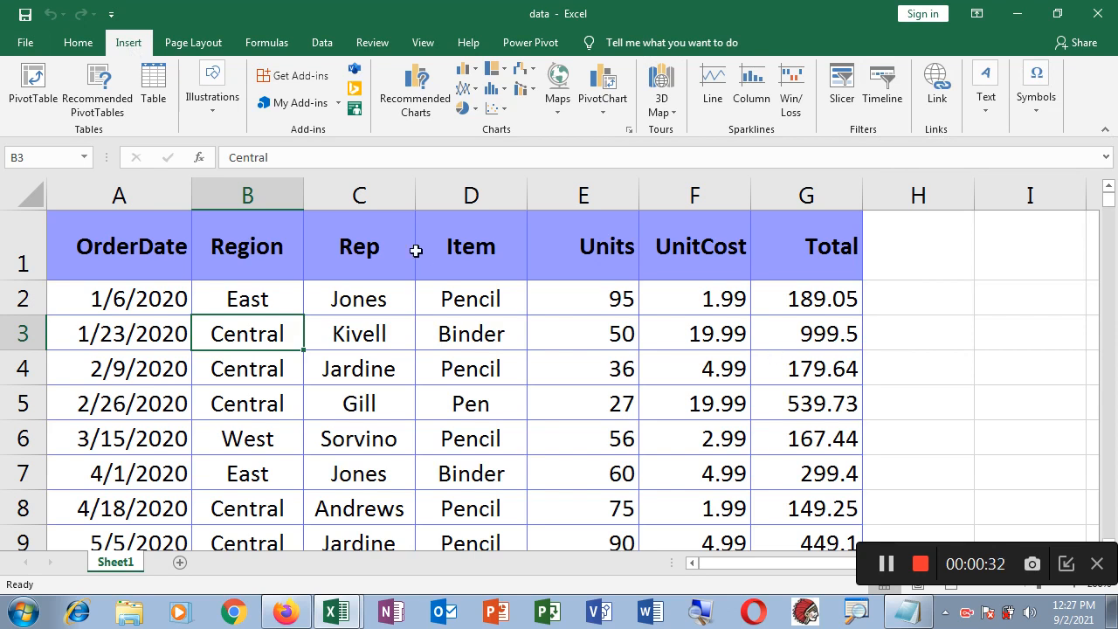
scroll(374, 301, down, 5)
scroll(376, 300, up, 5)
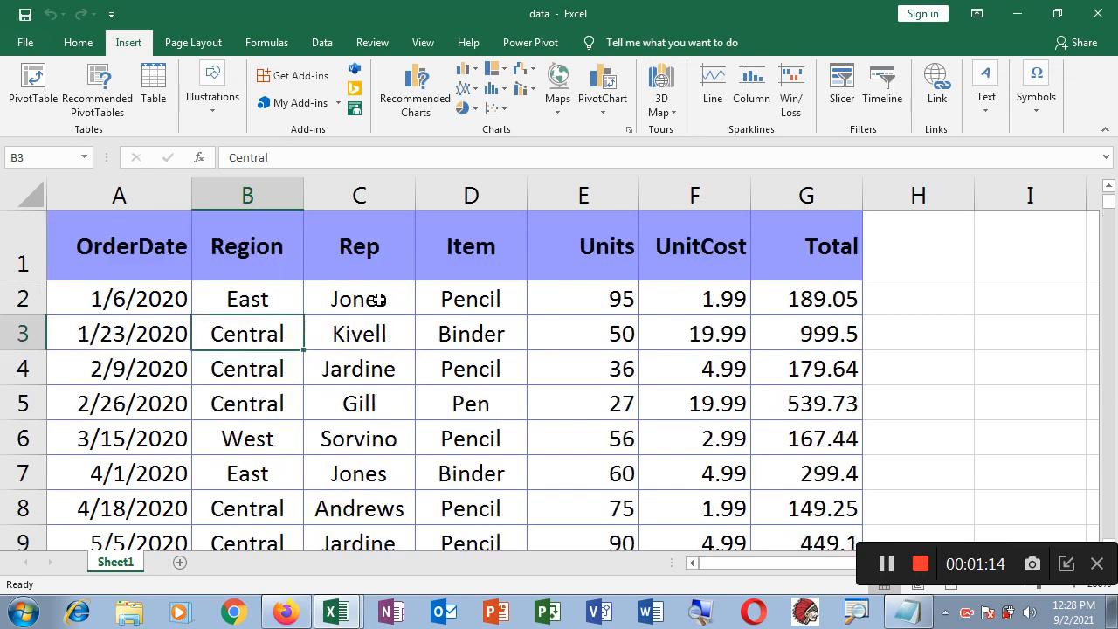
scroll(278, 367, down, 16)
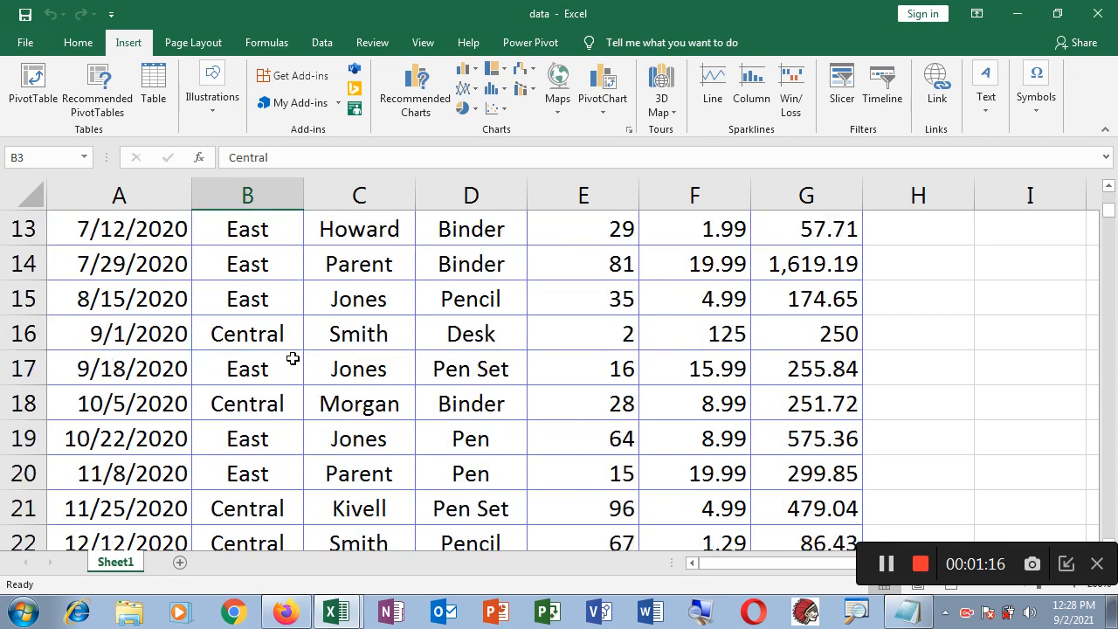
scroll(292, 359, up, 16)
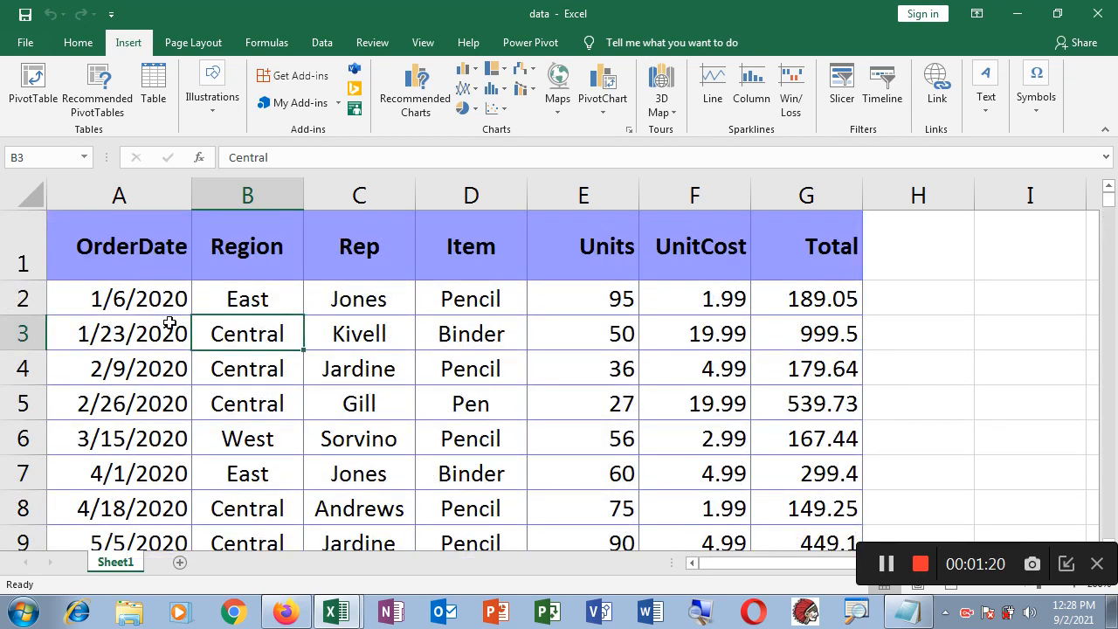
Select cell A1 and insert a header and footer on the sheet
click(129, 255)
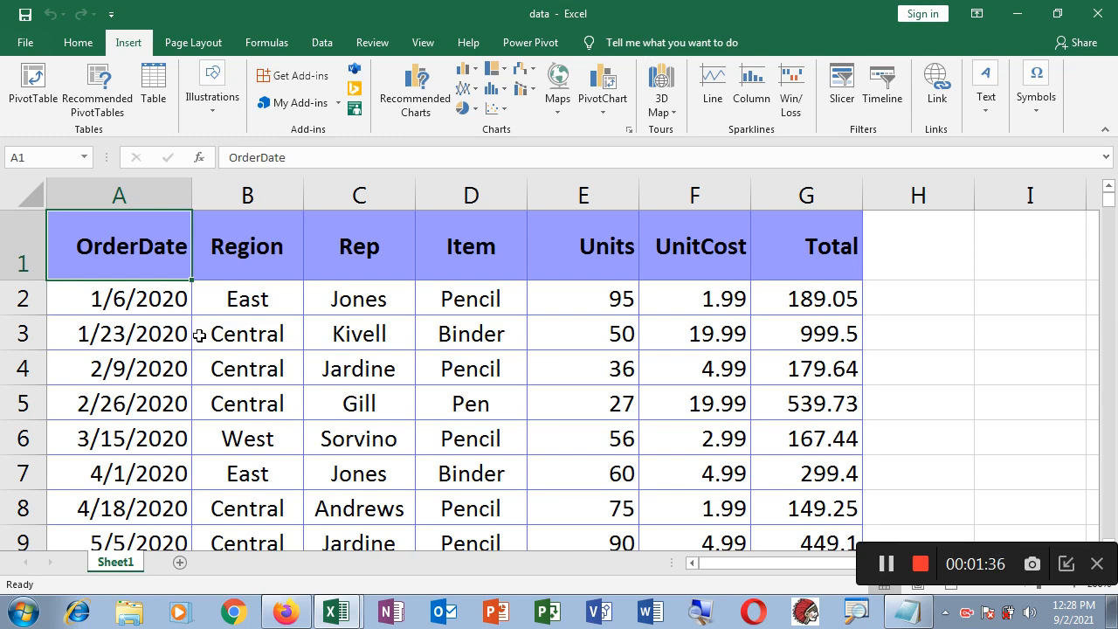
click(134, 45)
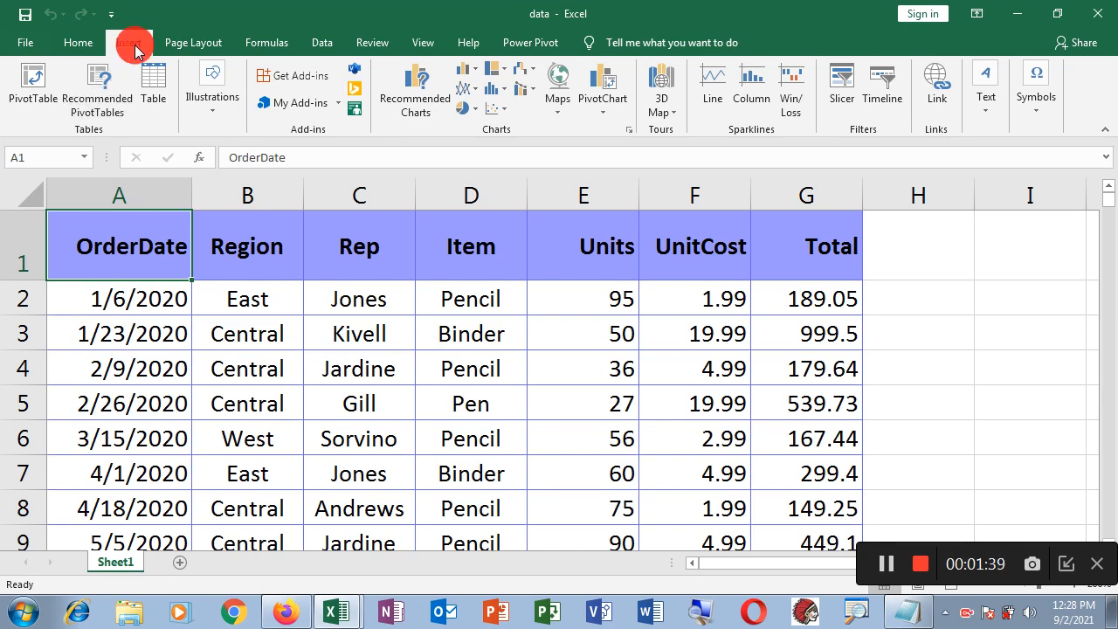
click(986, 111)
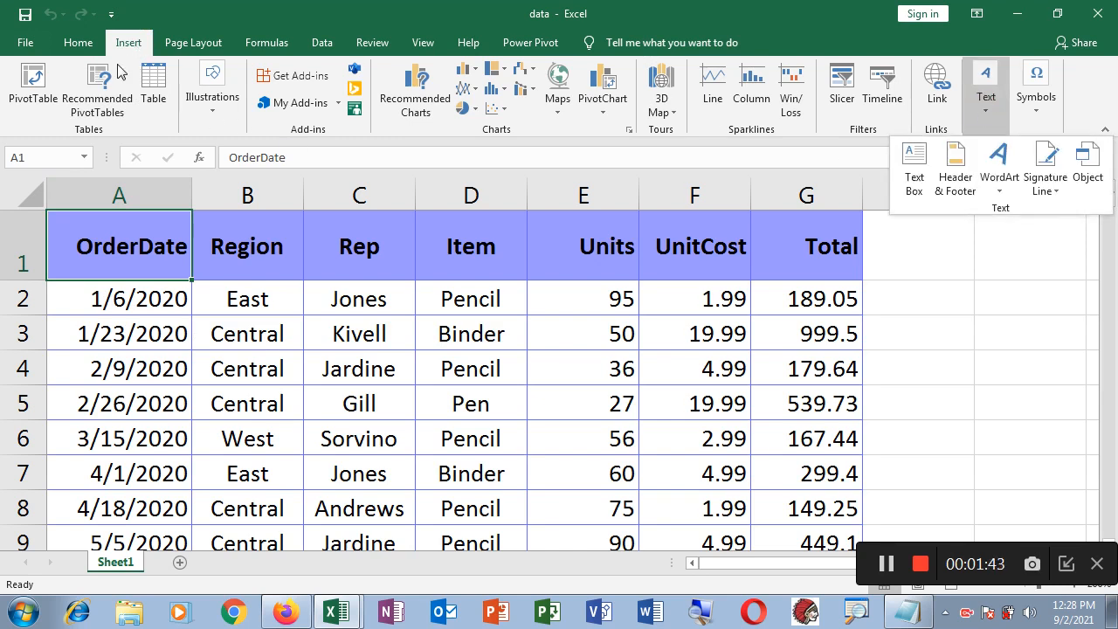
click(991, 111)
click(993, 112)
click(961, 182)
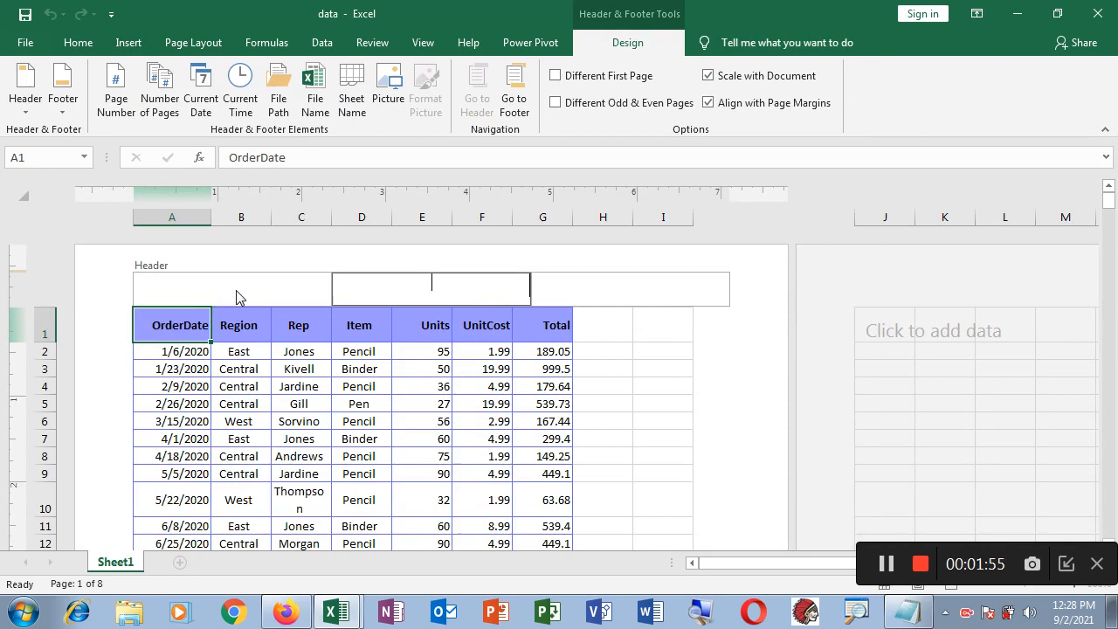
Examine the left, center and right sections of the first page's header
click(232, 291)
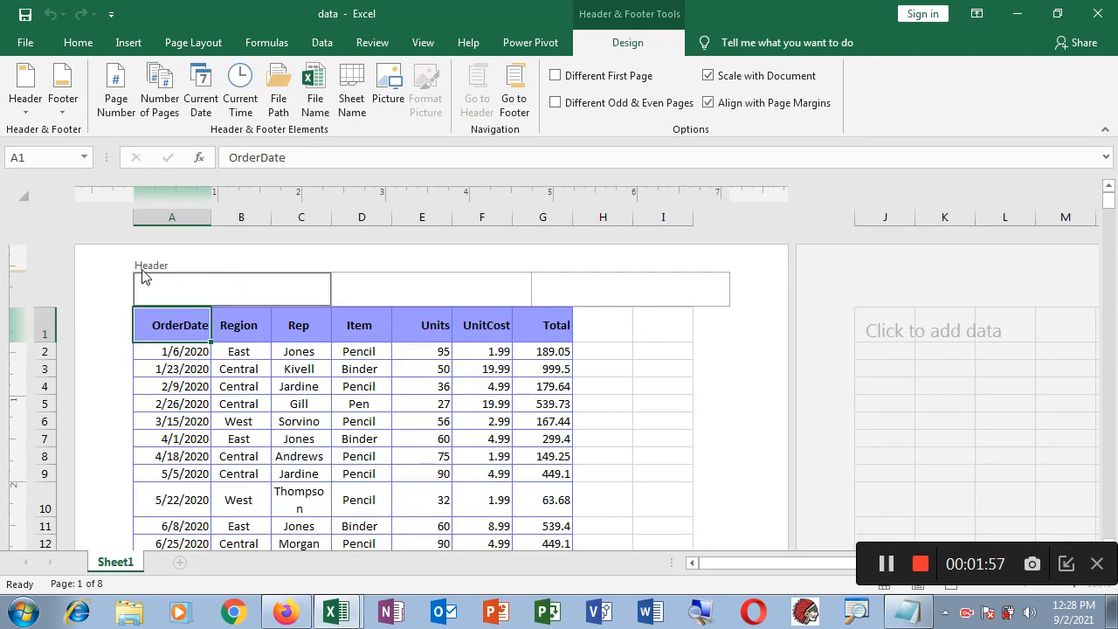
click(393, 290)
click(287, 292)
click(380, 290)
click(573, 291)
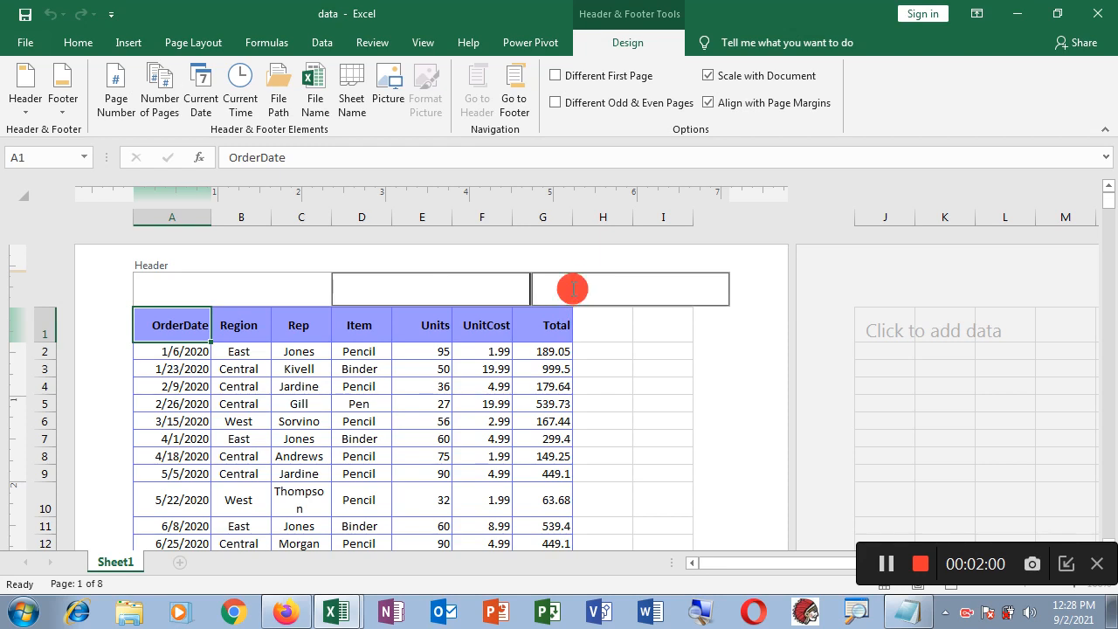
click(268, 291)
click(379, 291)
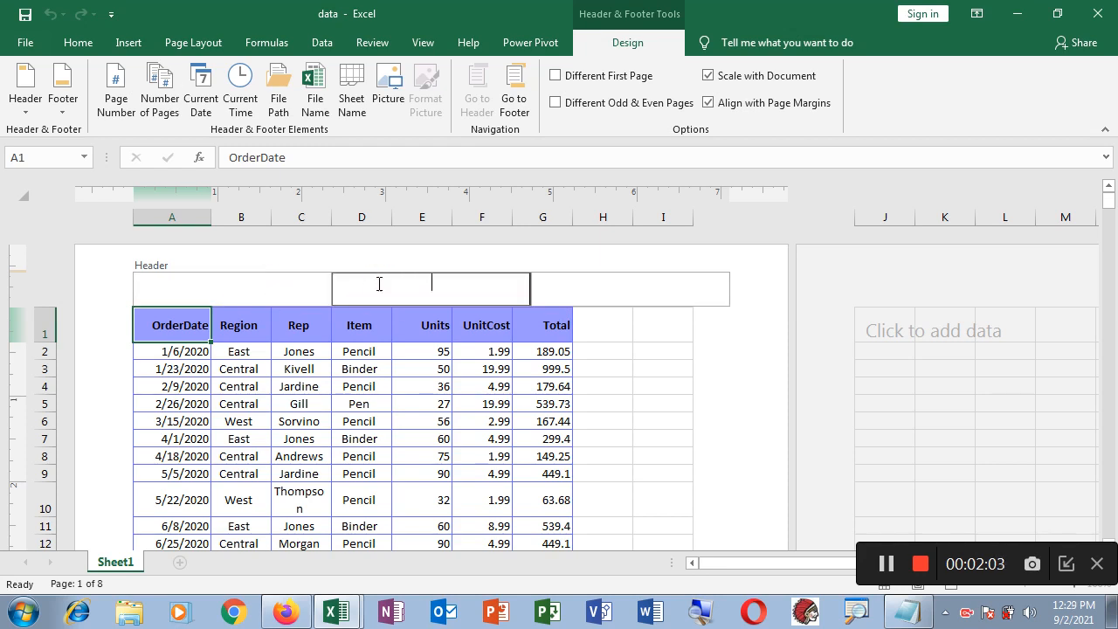
click(230, 294)
click(556, 290)
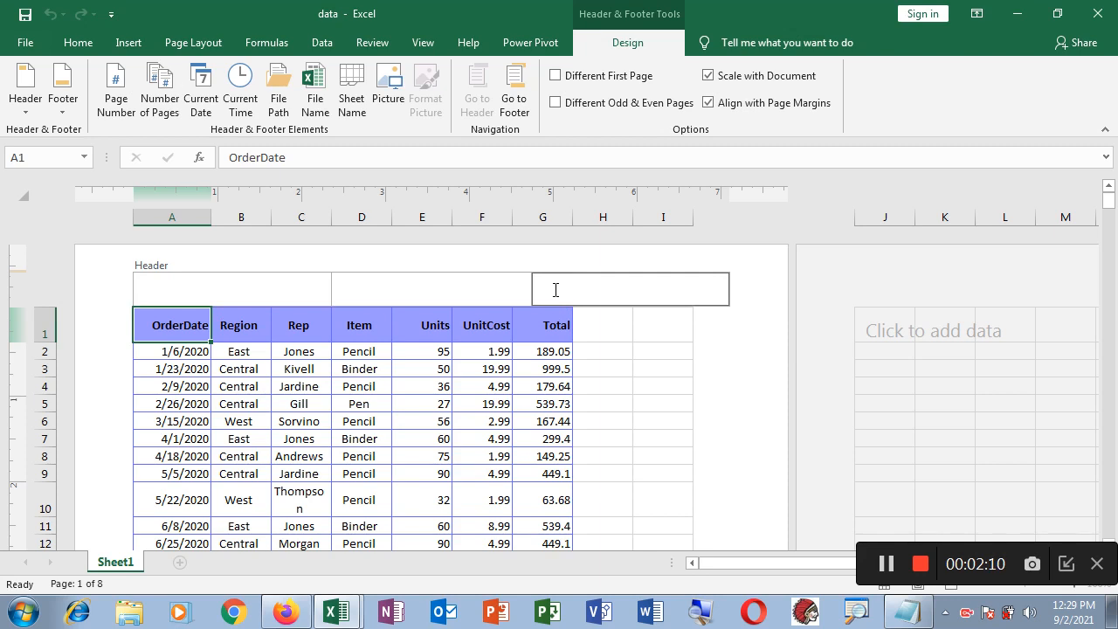
click(250, 295)
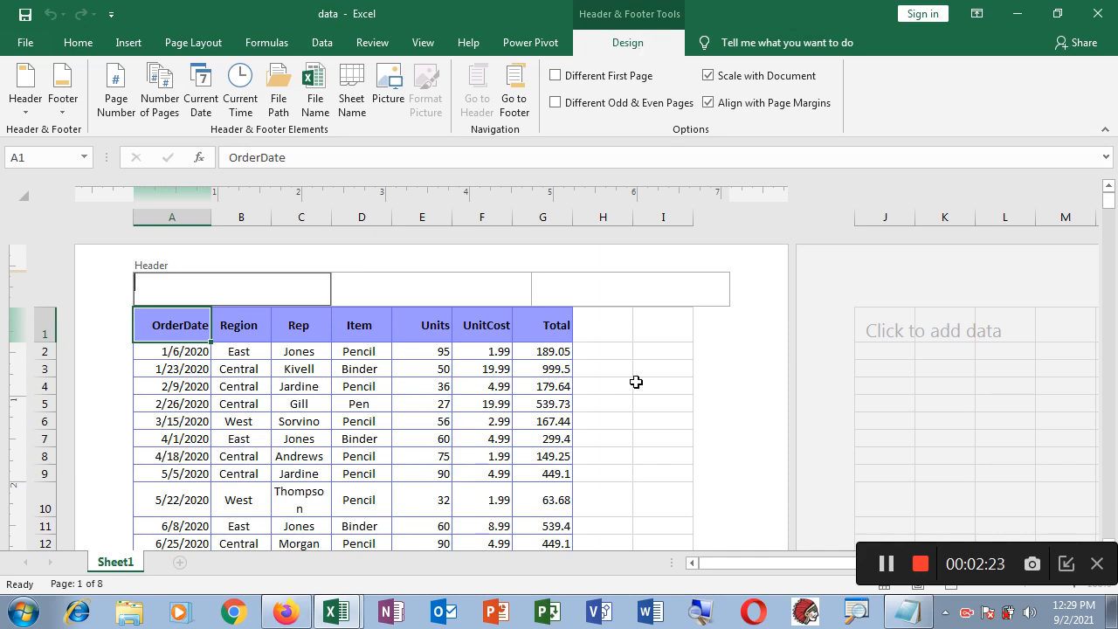
Leave and reopen header editing to check when the header and footer tools are available
click(609, 385)
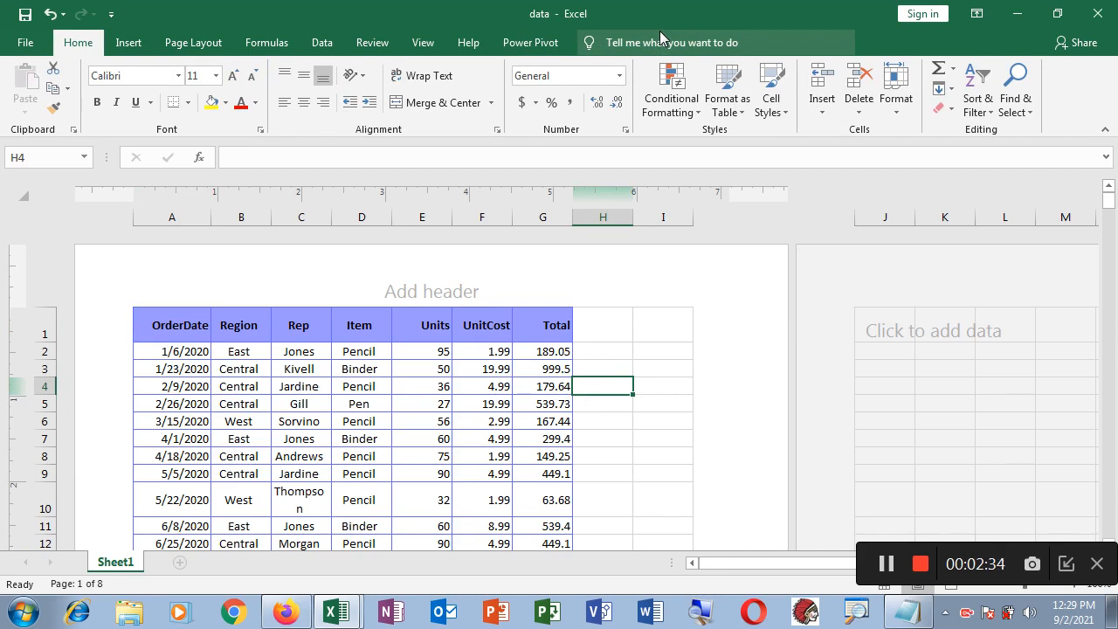
click(472, 290)
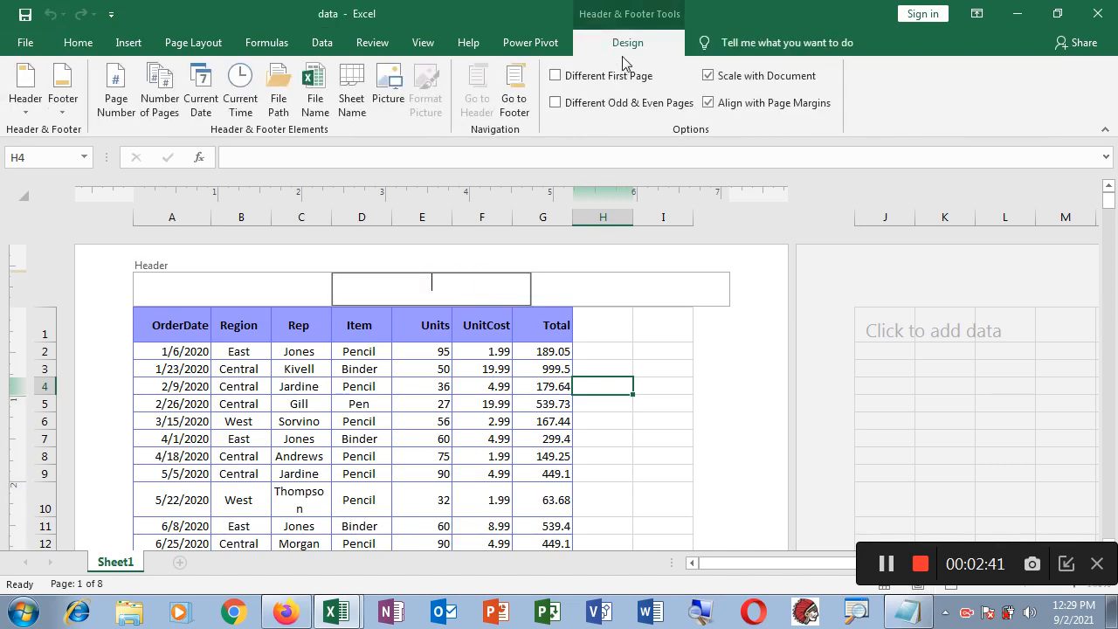
click(654, 416)
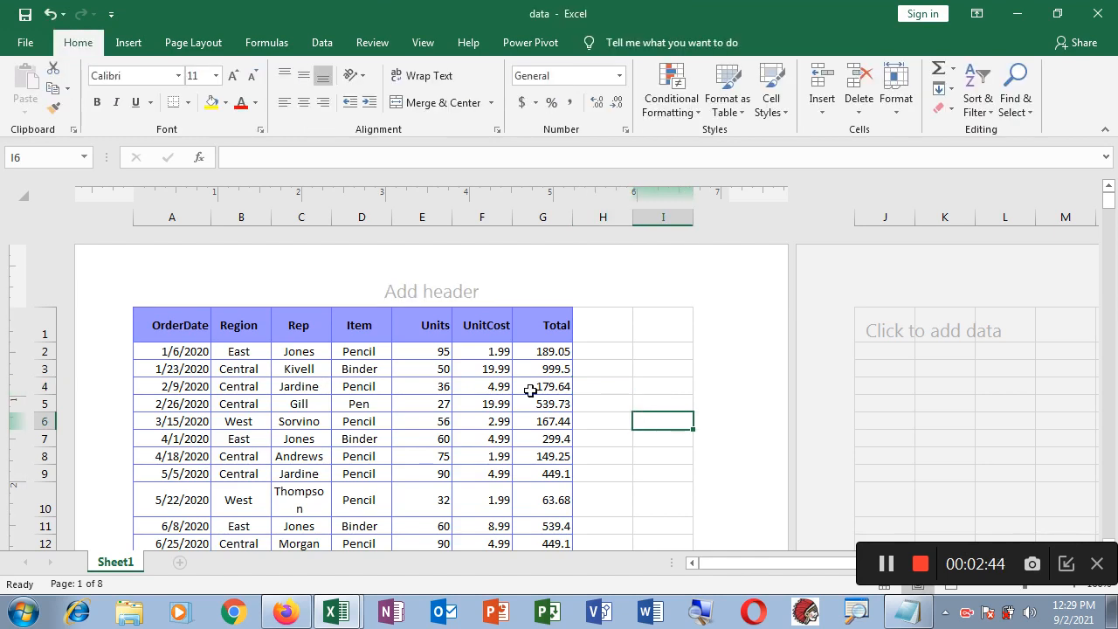
Enter NICE TO LEARN in the center section of the page header and return to the worksheet cells
click(430, 294)
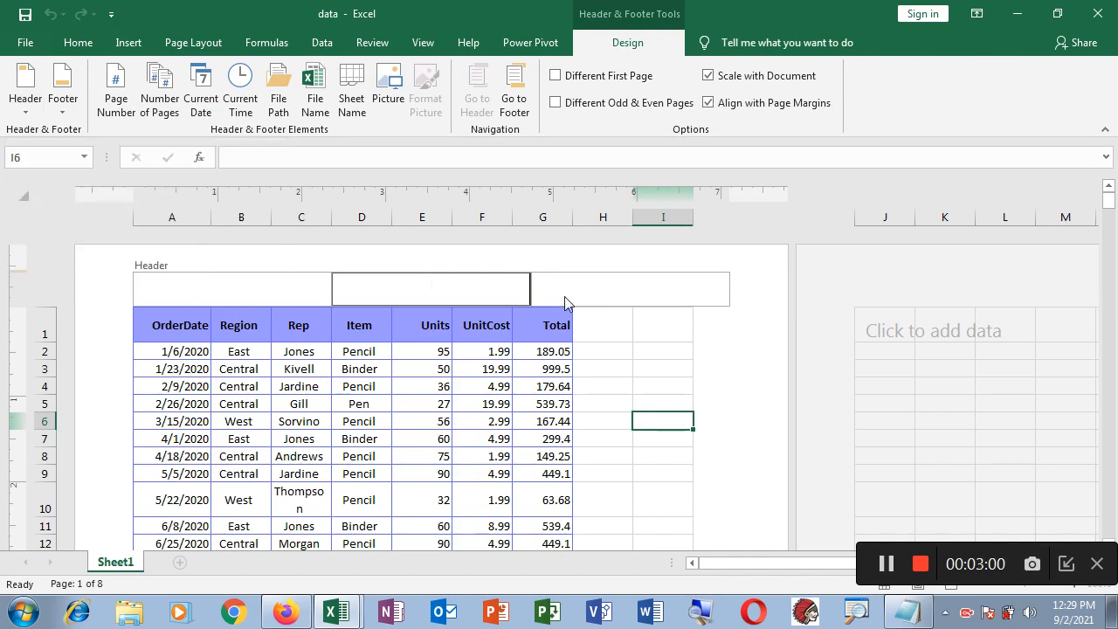
click(259, 282)
click(407, 291)
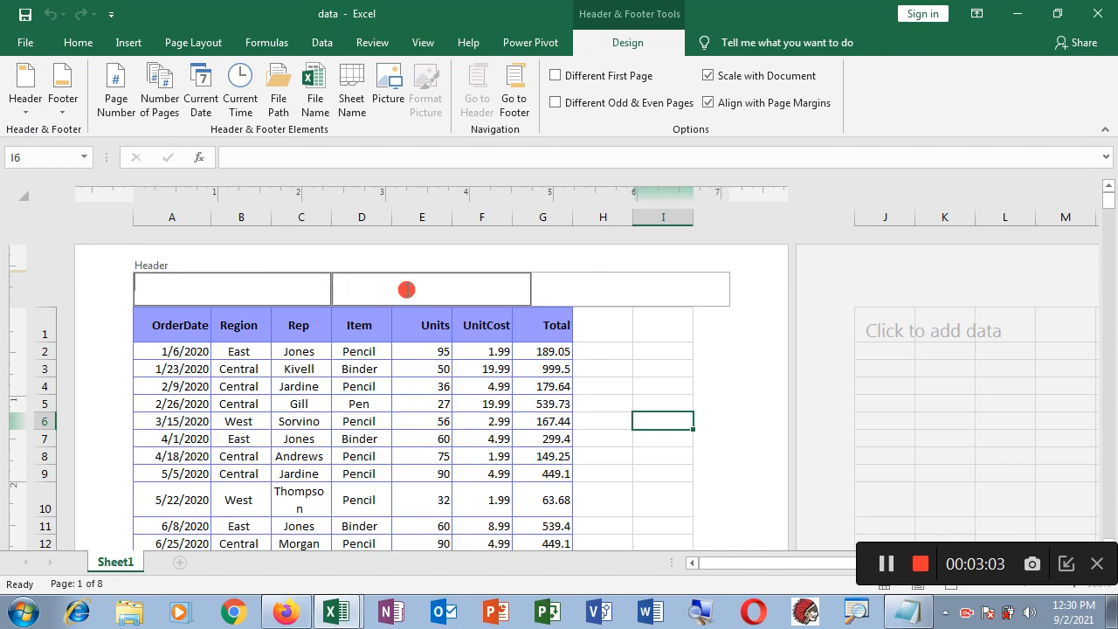
click(584, 292)
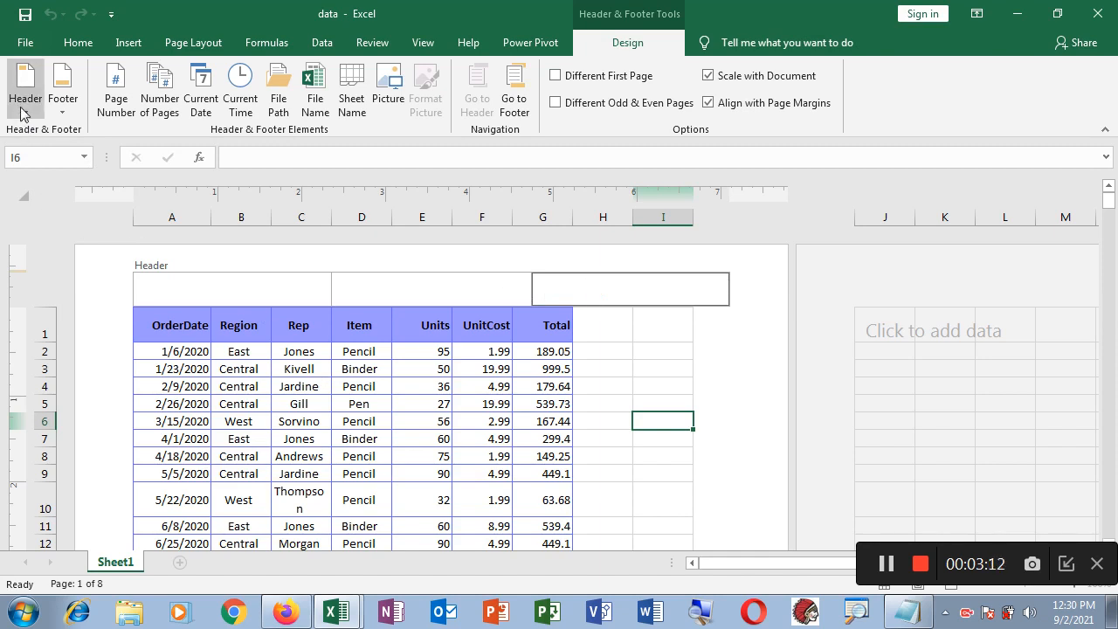
click(394, 290)
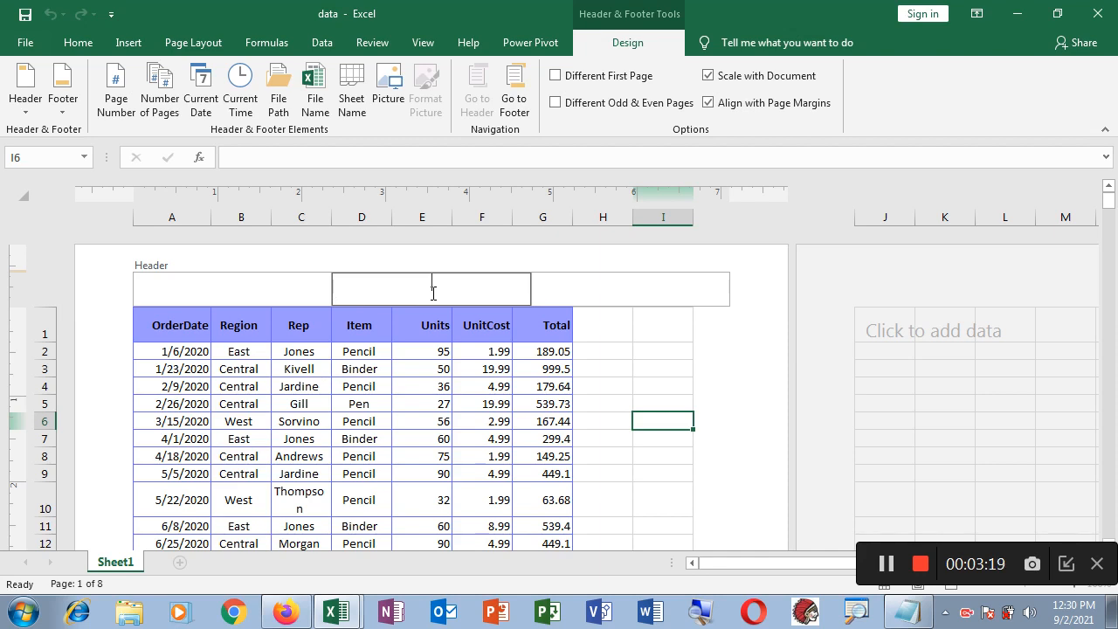
text(NICE TO LEARN)
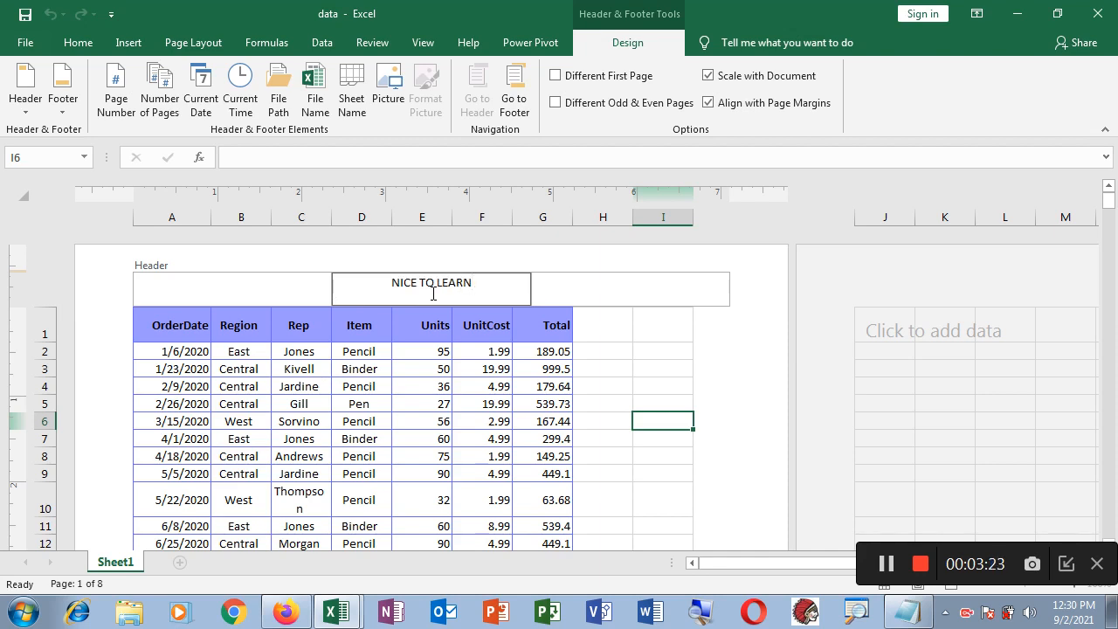
click(415, 380)
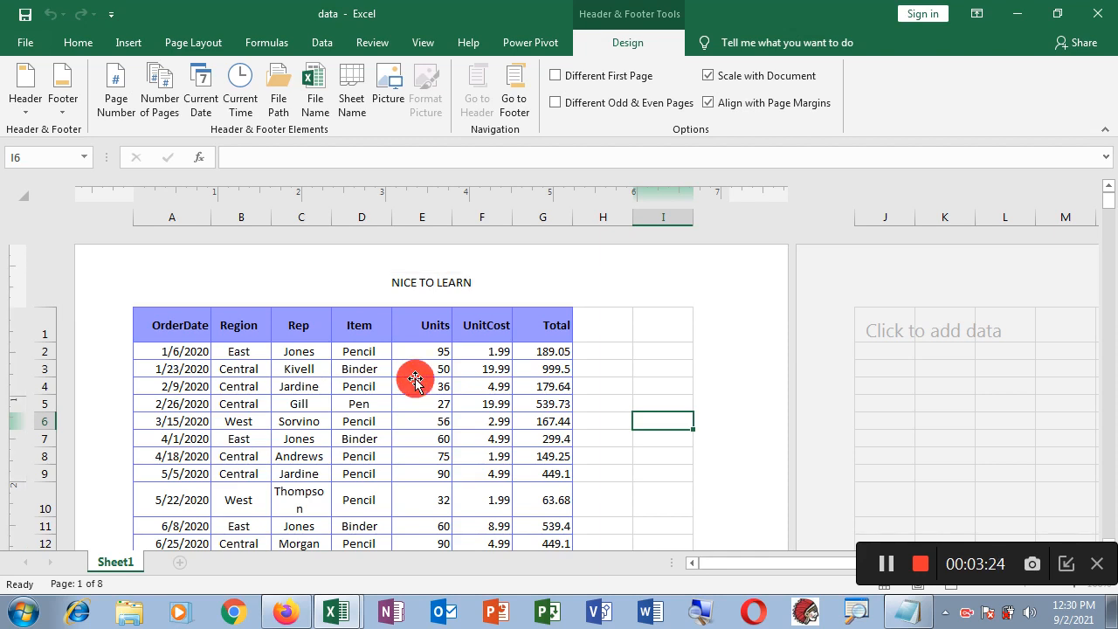
click(431, 293)
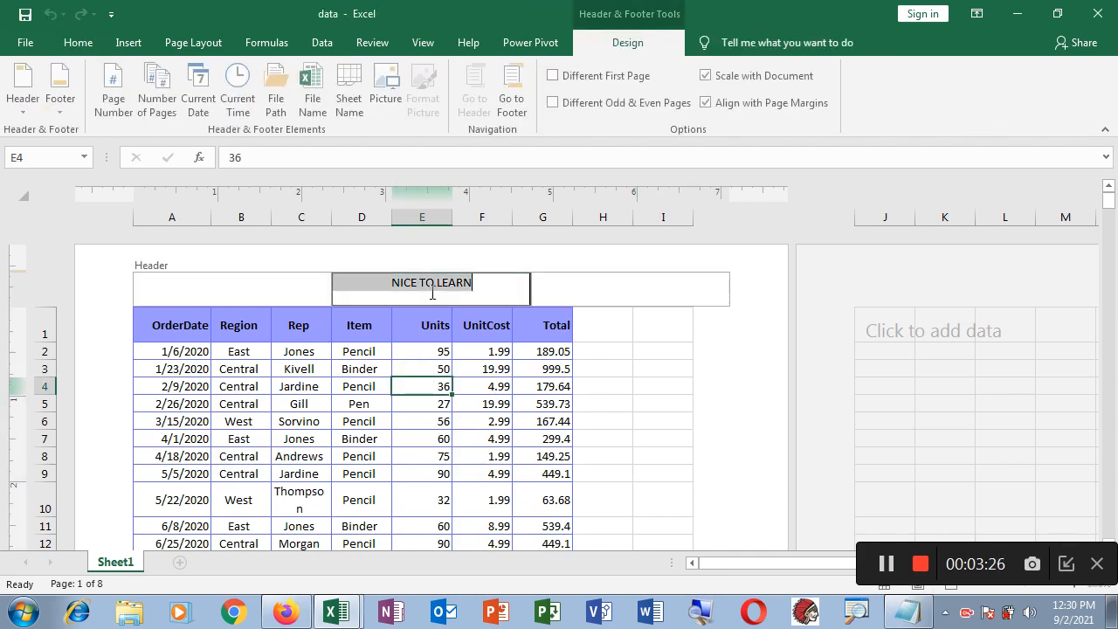
click(612, 444)
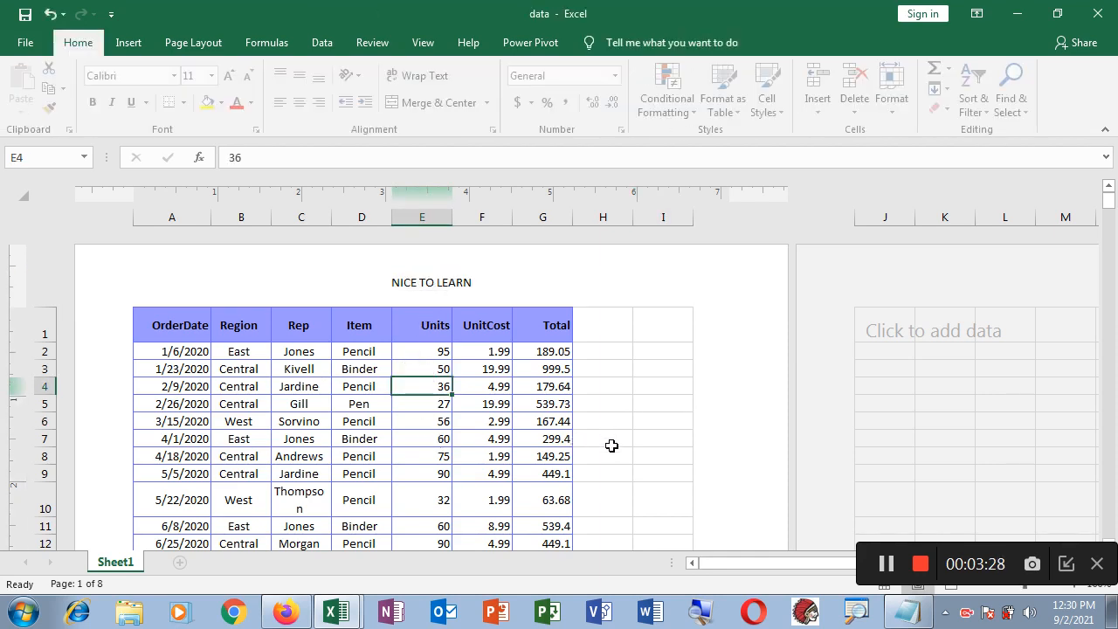
Examine the header across the sheet's pages and return to the first page
scroll(611, 446, down, 3)
scroll(612, 445, down, 5)
scroll(611, 446, down, 4)
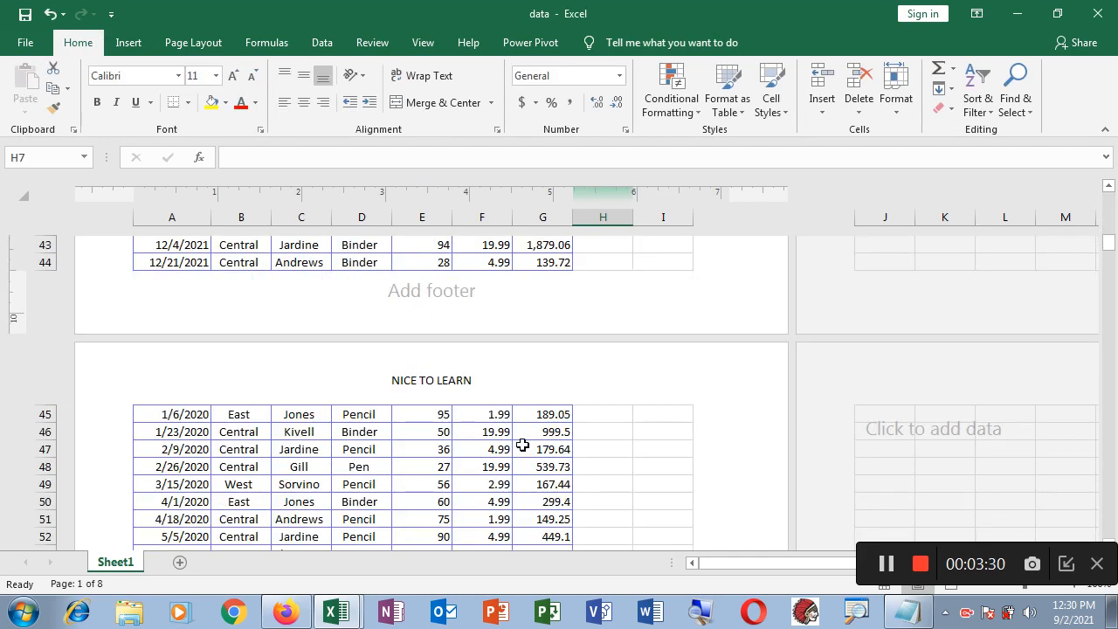
scroll(636, 446, down, 5)
scroll(637, 447, down, 8)
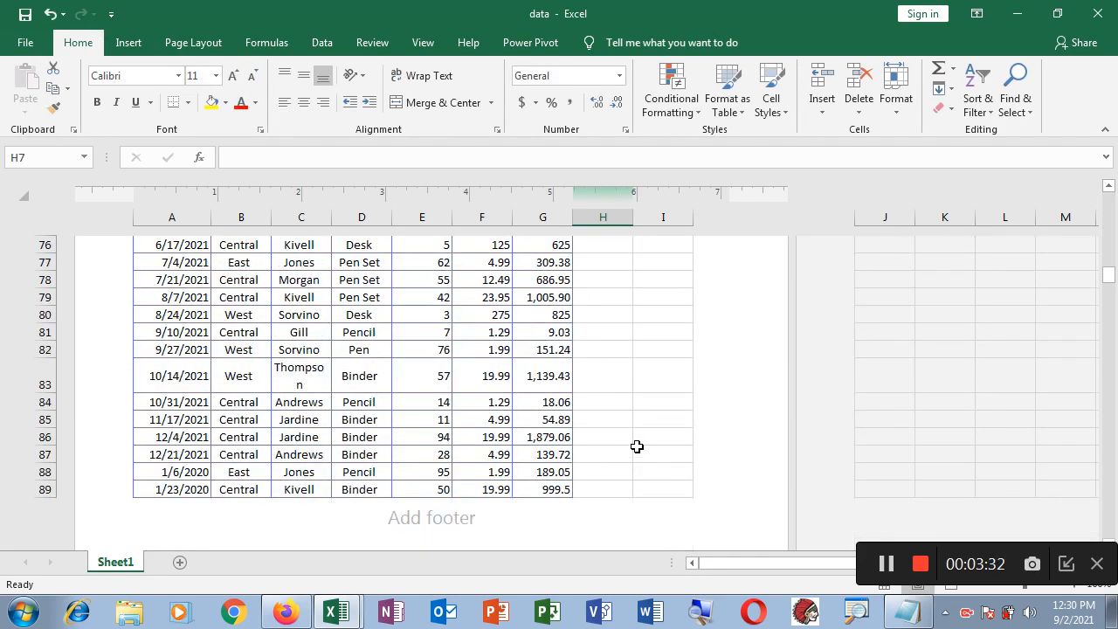
scroll(508, 394, up, 3)
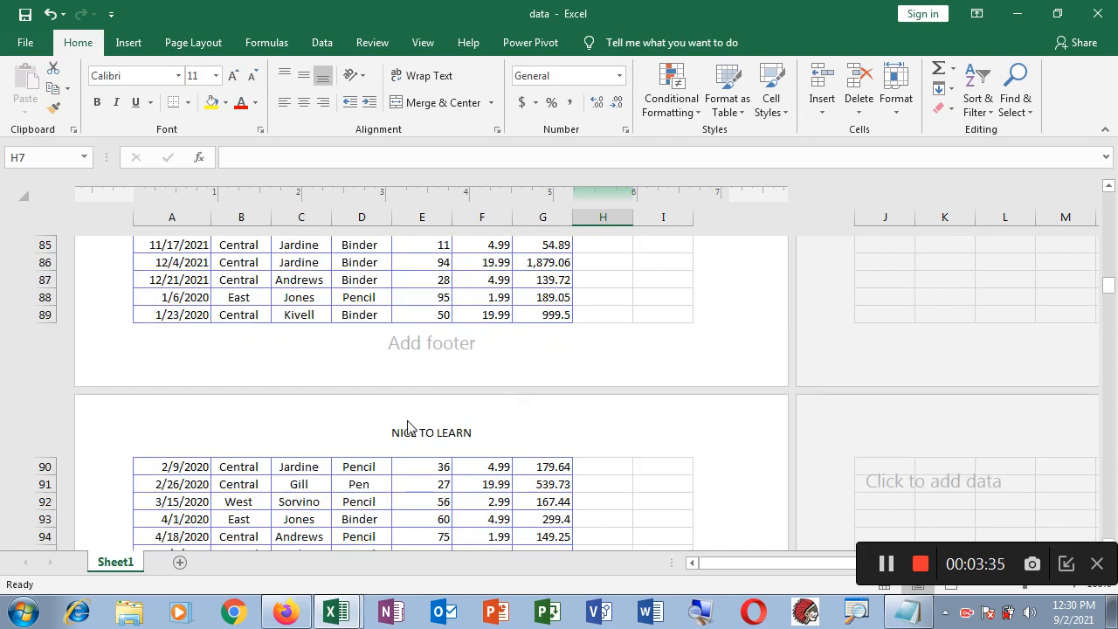
scroll(579, 475, down, 5)
scroll(579, 474, down, 12)
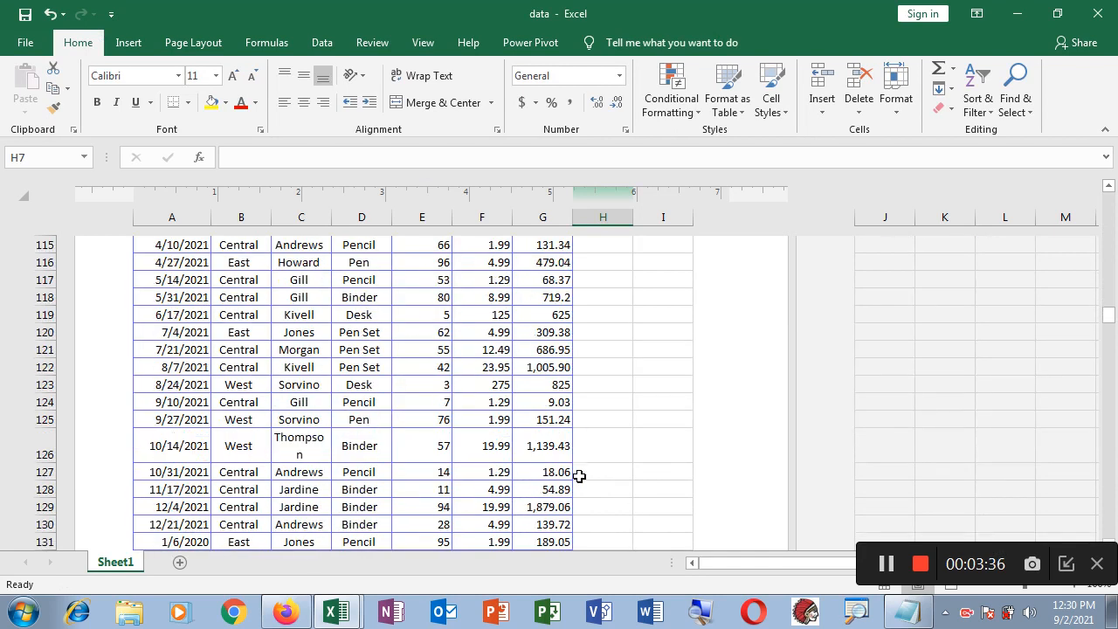
scroll(579, 474, down, 20)
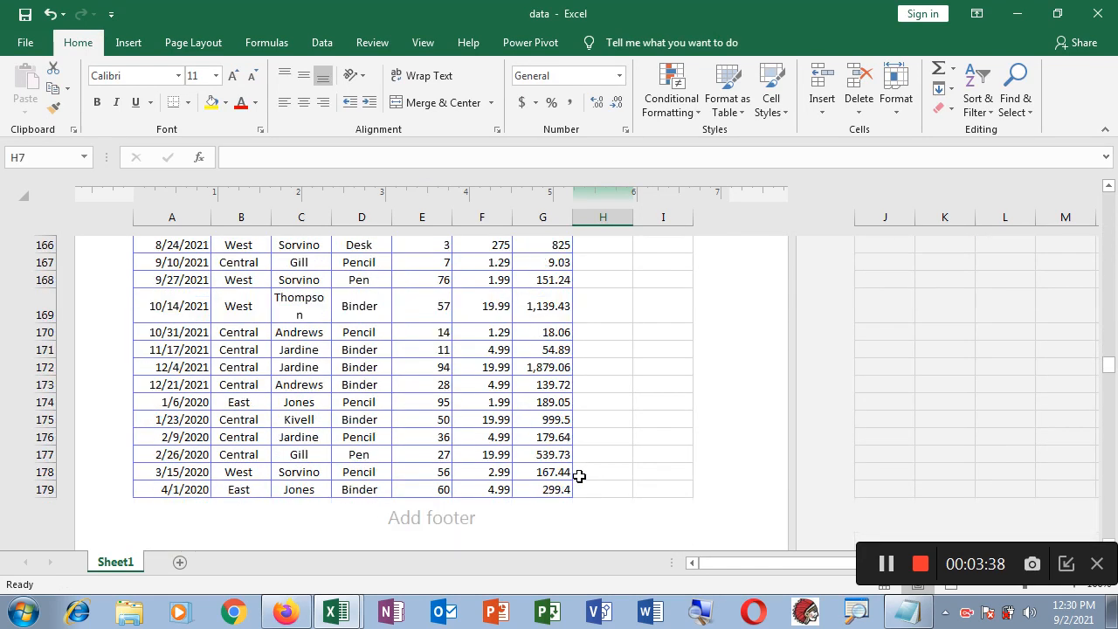
scroll(579, 475, down, 10)
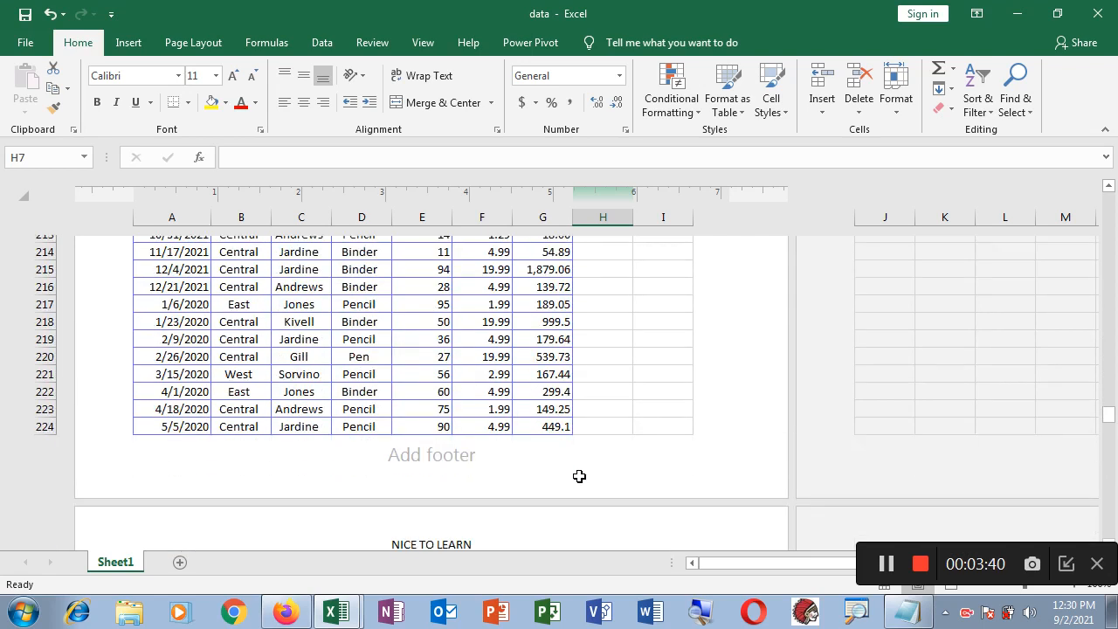
scroll(579, 474, up, 5)
scroll(579, 474, up, 18)
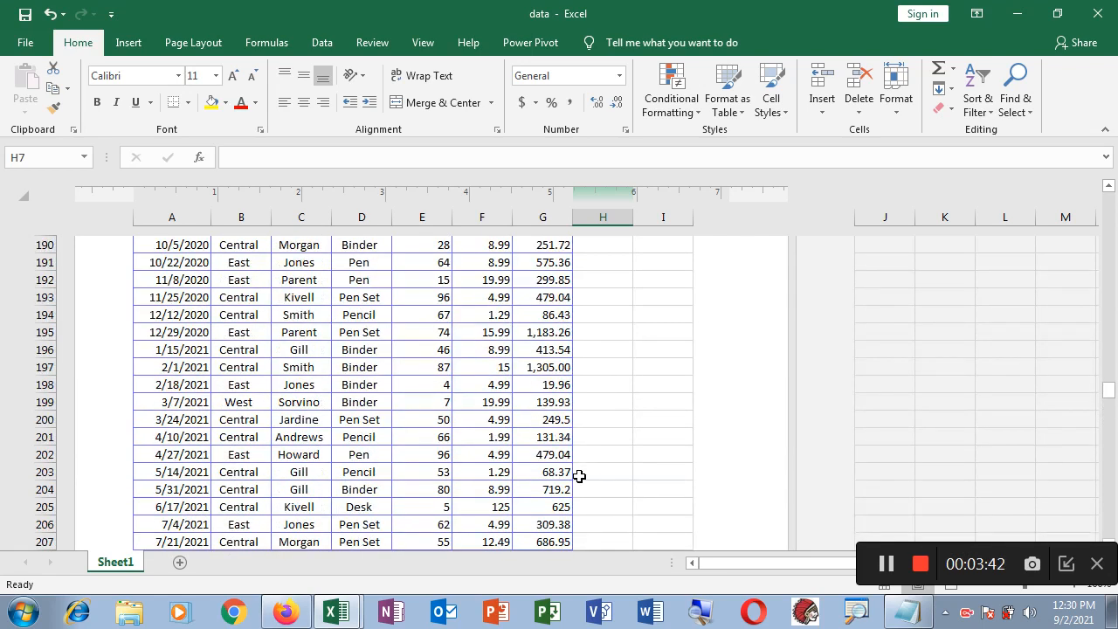
scroll(579, 474, up, 20)
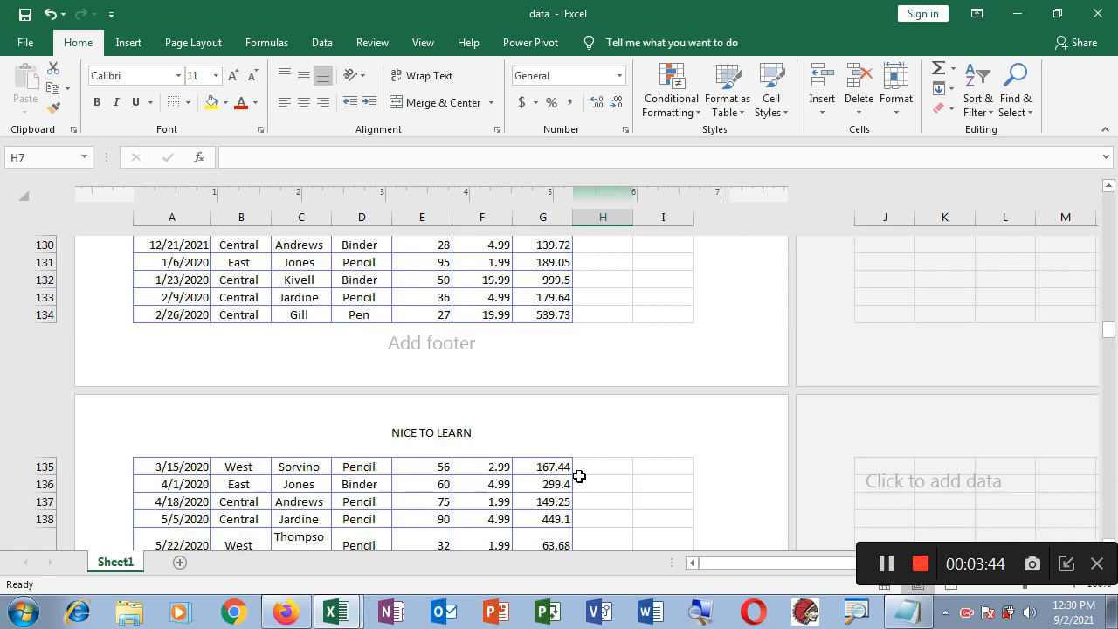
scroll(579, 474, up, 20)
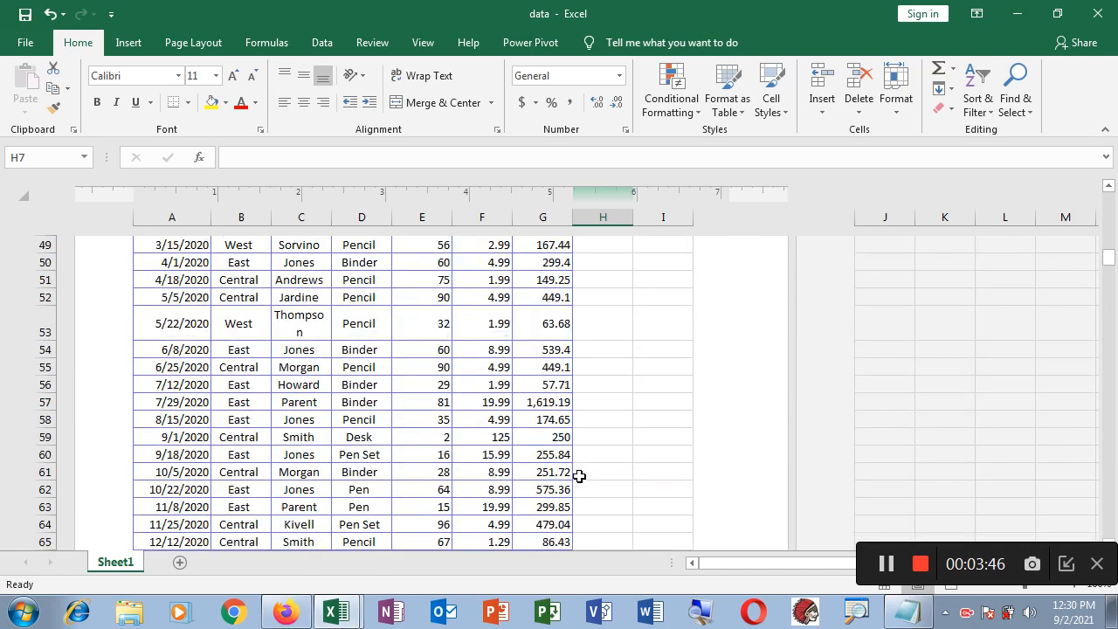
scroll(579, 475, up, 6)
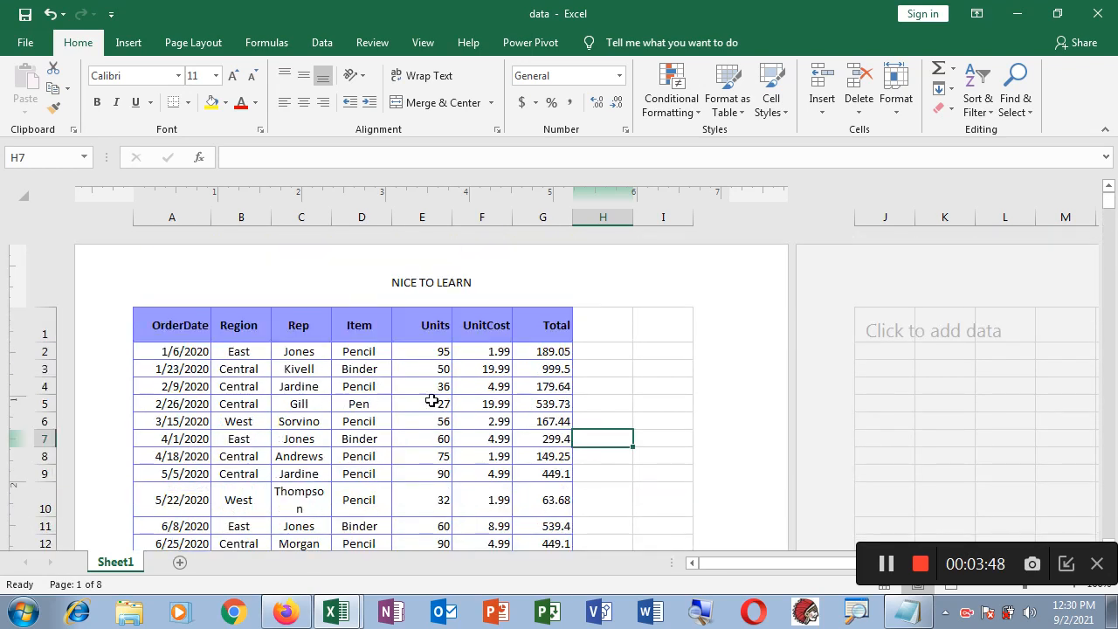
Apply the preset Page 1 header, check its page code in the center section, and return to the worksheet cells
click(448, 286)
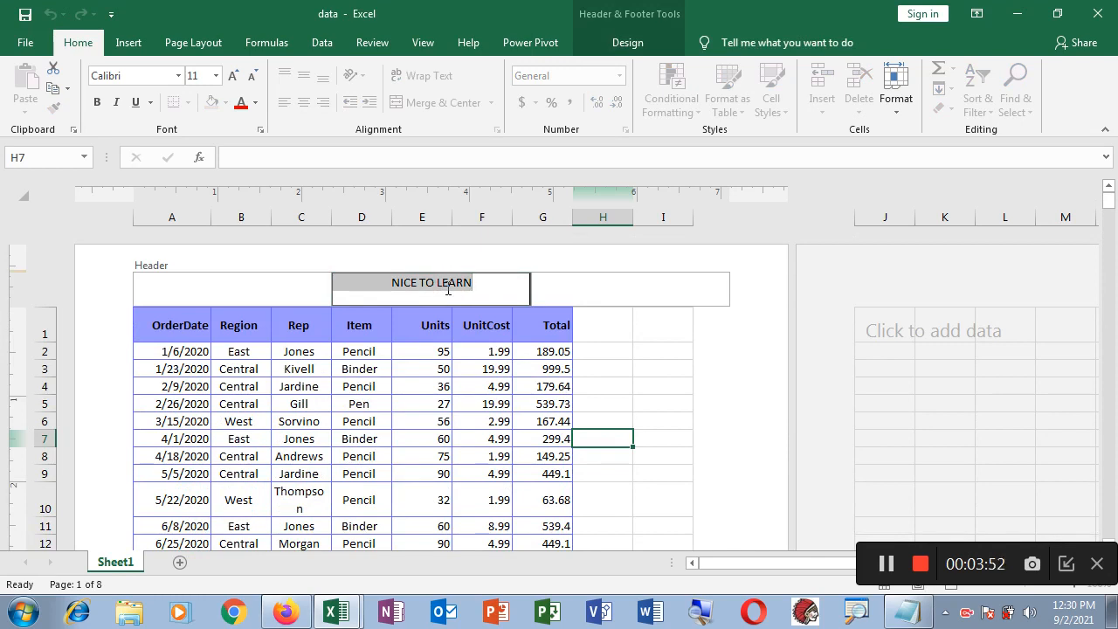
click(223, 280)
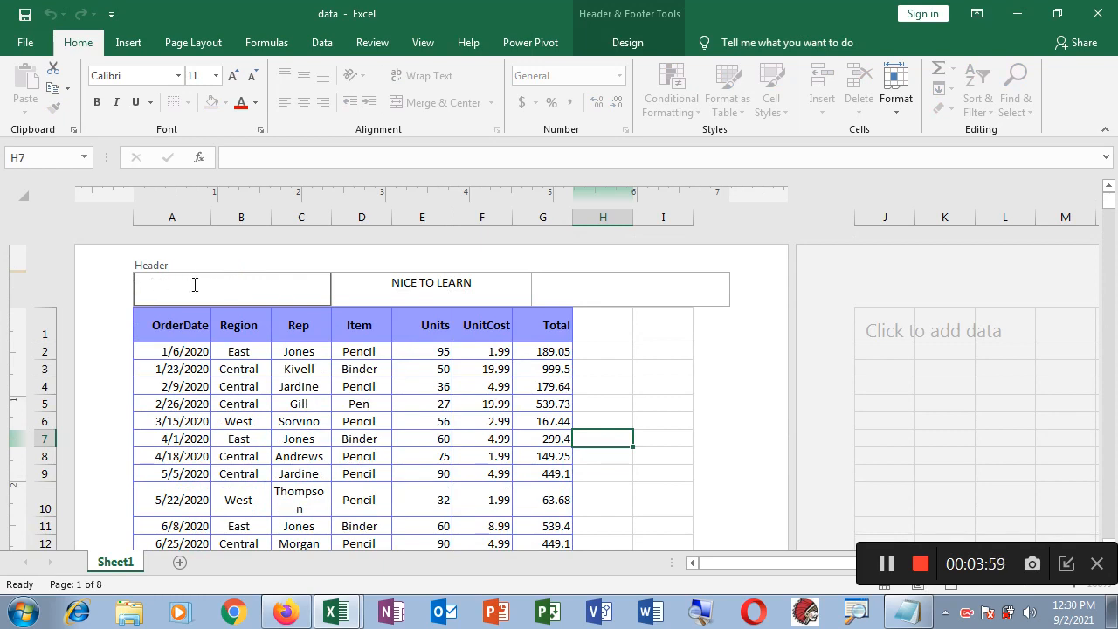
click(622, 43)
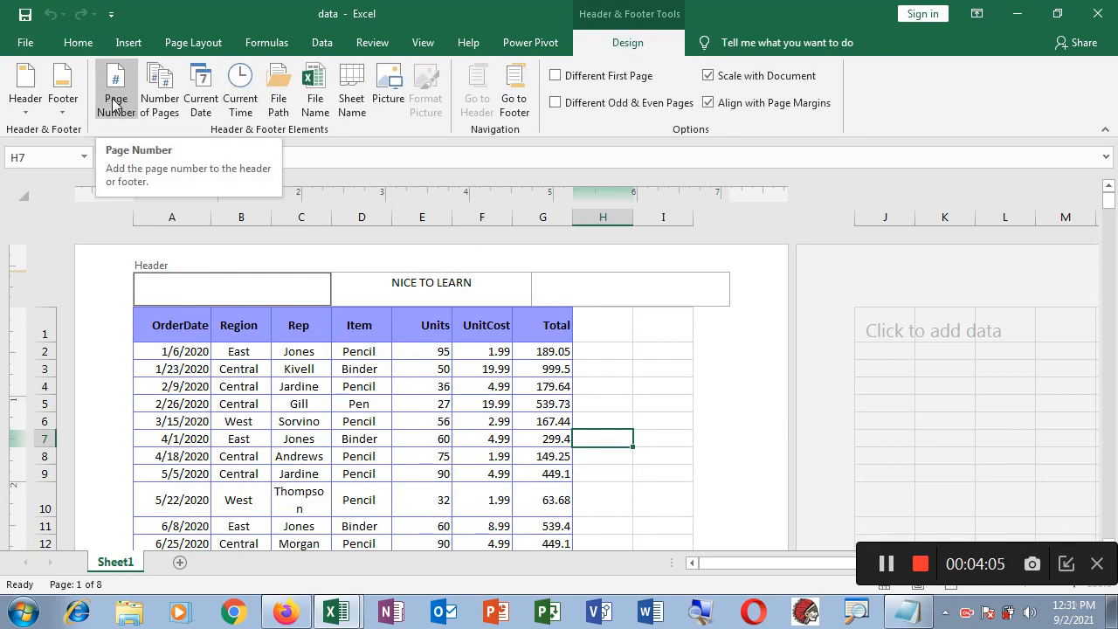
click(24, 111)
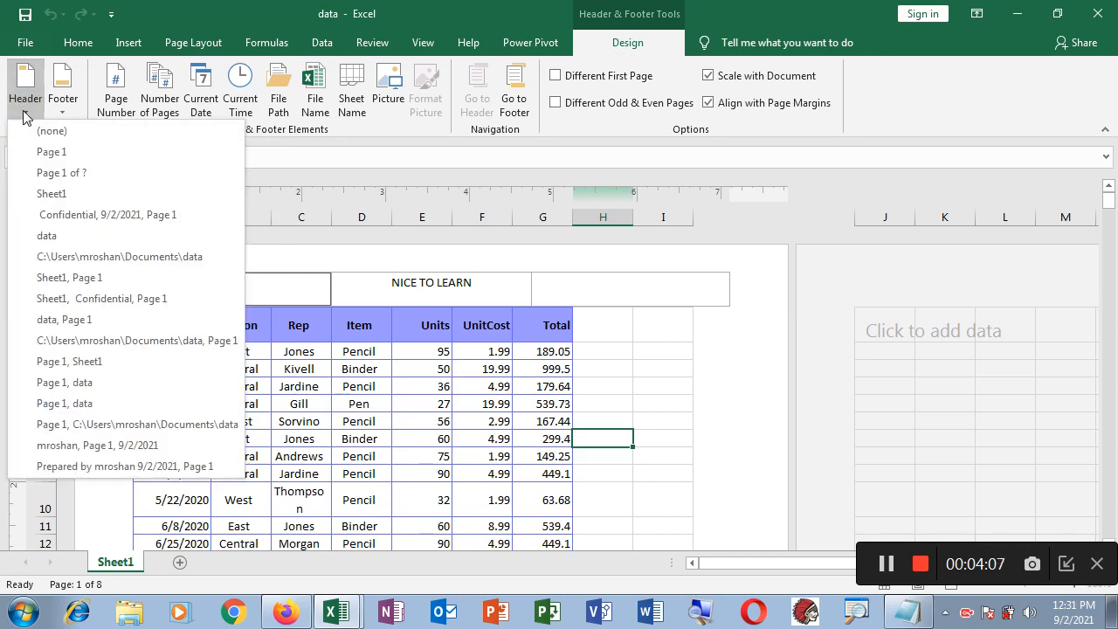
click(66, 152)
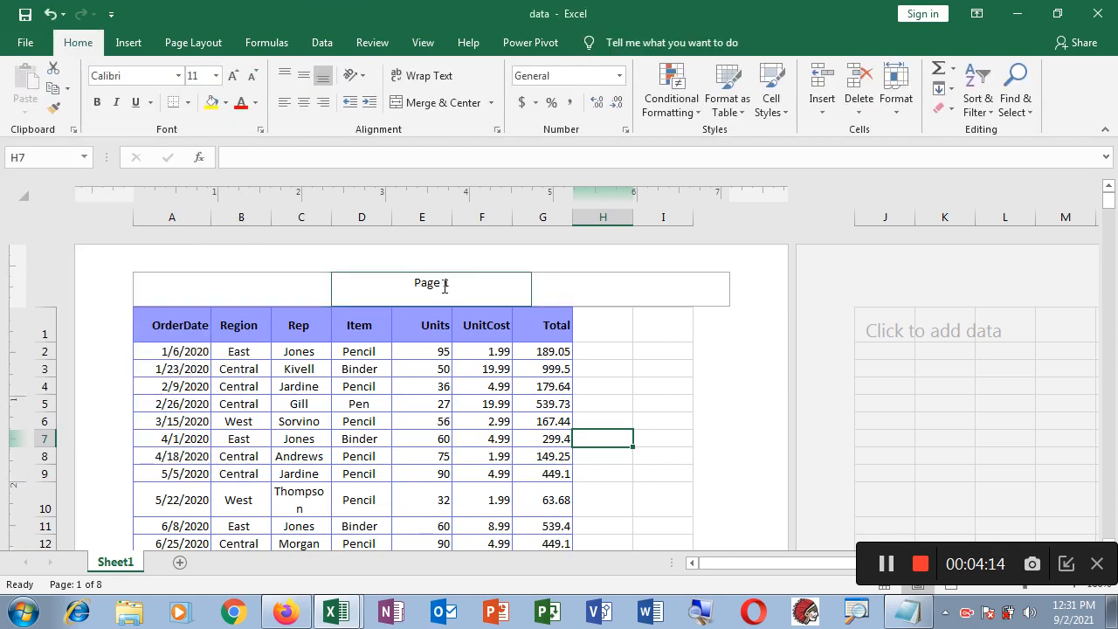
click(477, 295)
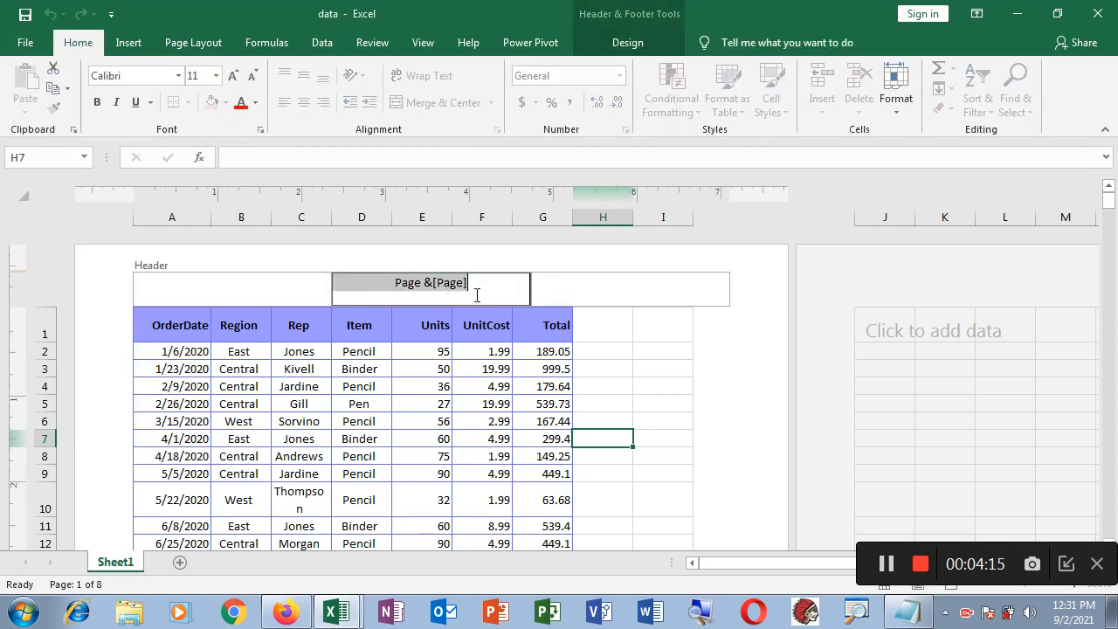
click(476, 416)
Examine the page numbering in the header across the following pages and return to the first page
scroll(549, 472, down, 4)
scroll(549, 472, down, 10)
scroll(474, 429, down, 3)
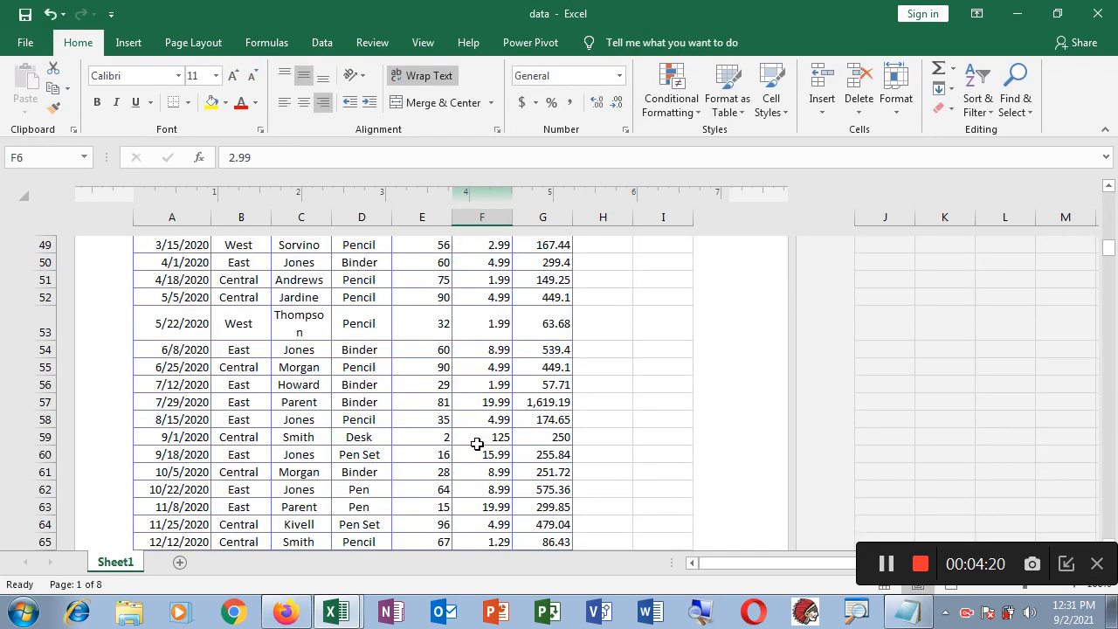
scroll(477, 443, down, 14)
scroll(438, 377, up, 3)
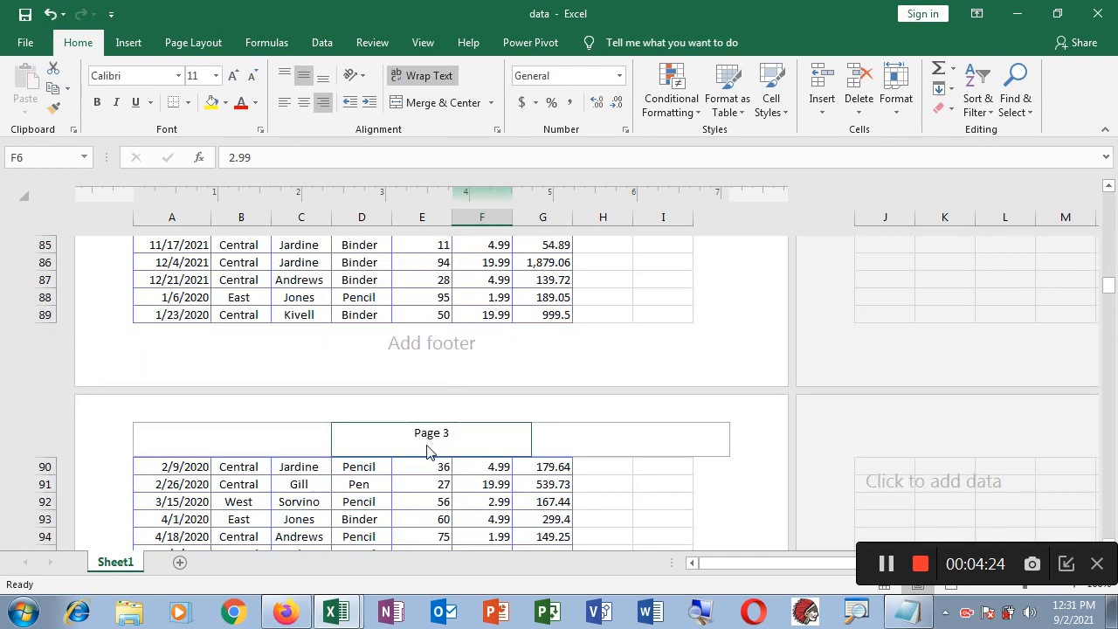
scroll(427, 446, up, 20)
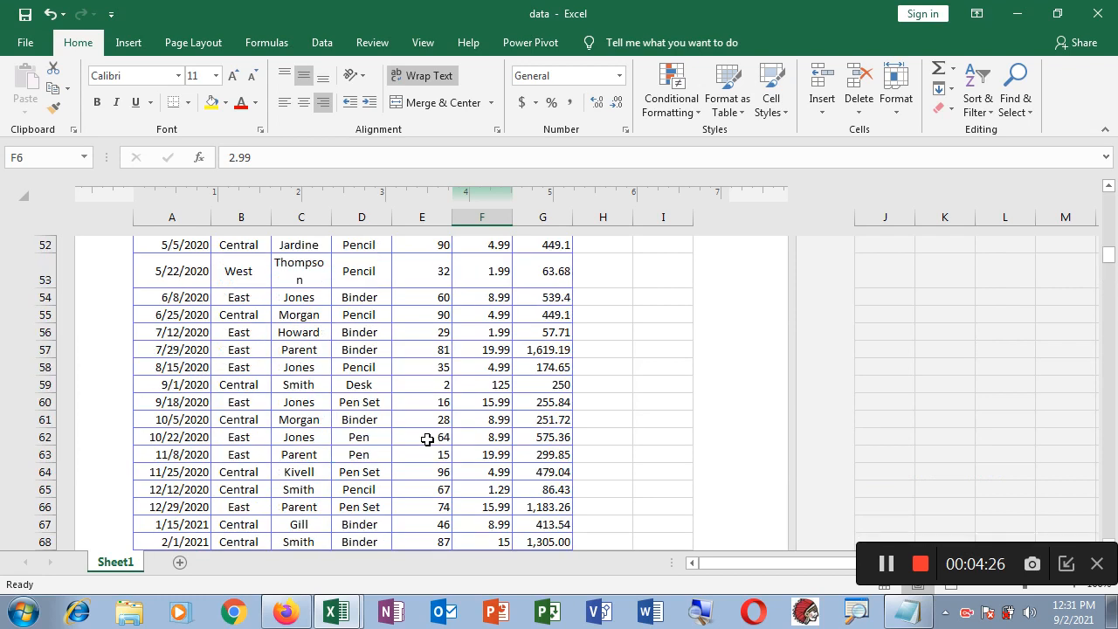
scroll(427, 440, up, 5)
Replace the center section of the page header with the text NICE TO LEARN
click(429, 283)
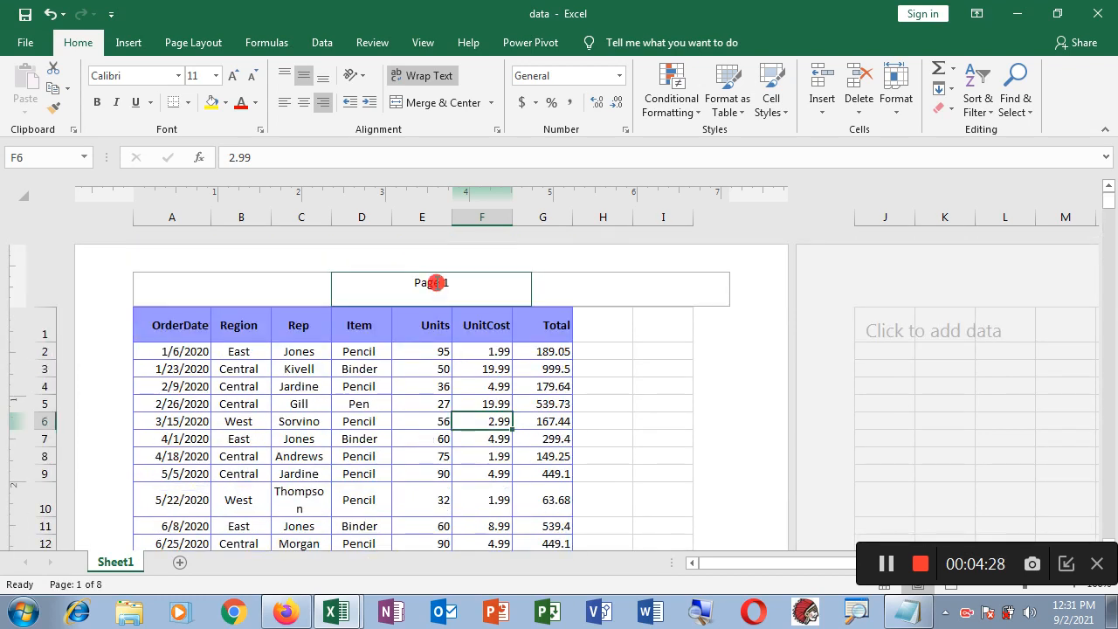
text(NICE)
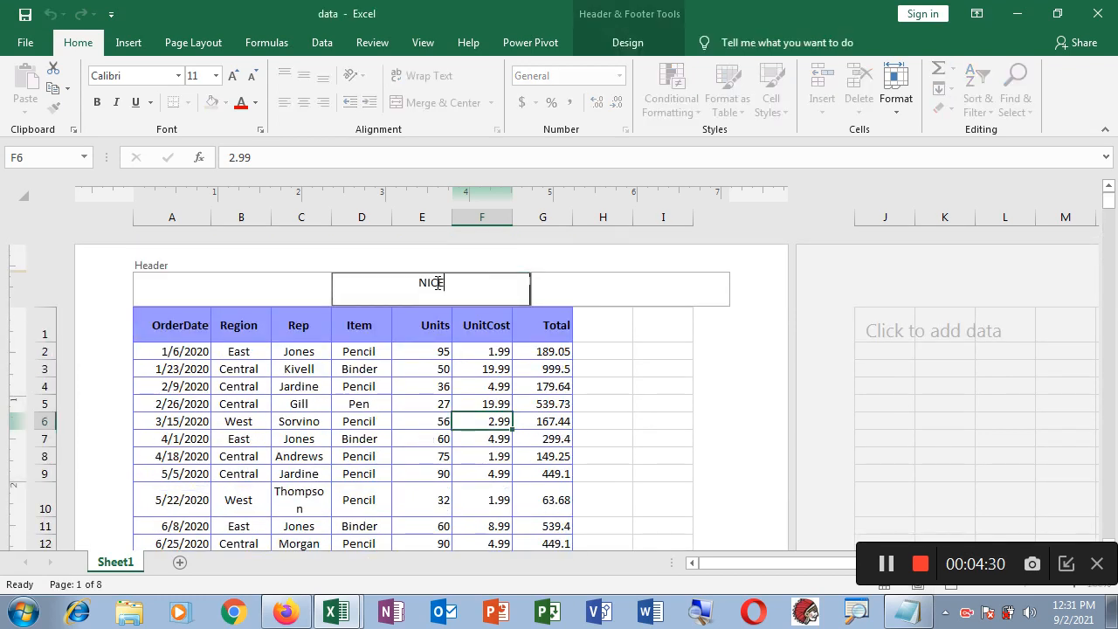
text( TO LEARN)
Insert the page number element in the left section of the header and return to the worksheet cells
click(250, 288)
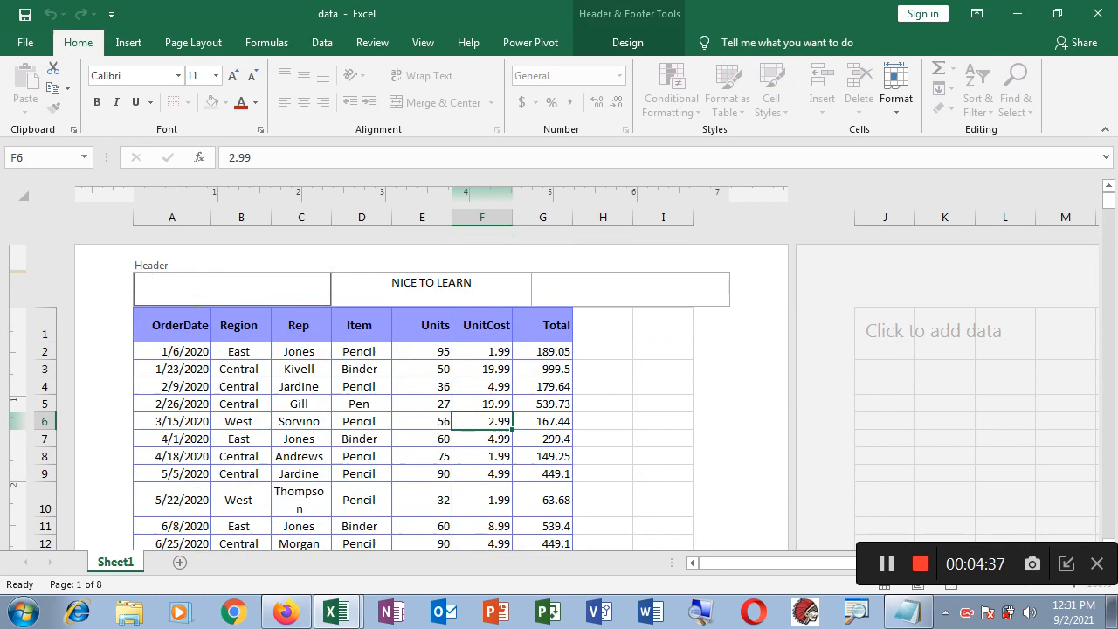
click(642, 44)
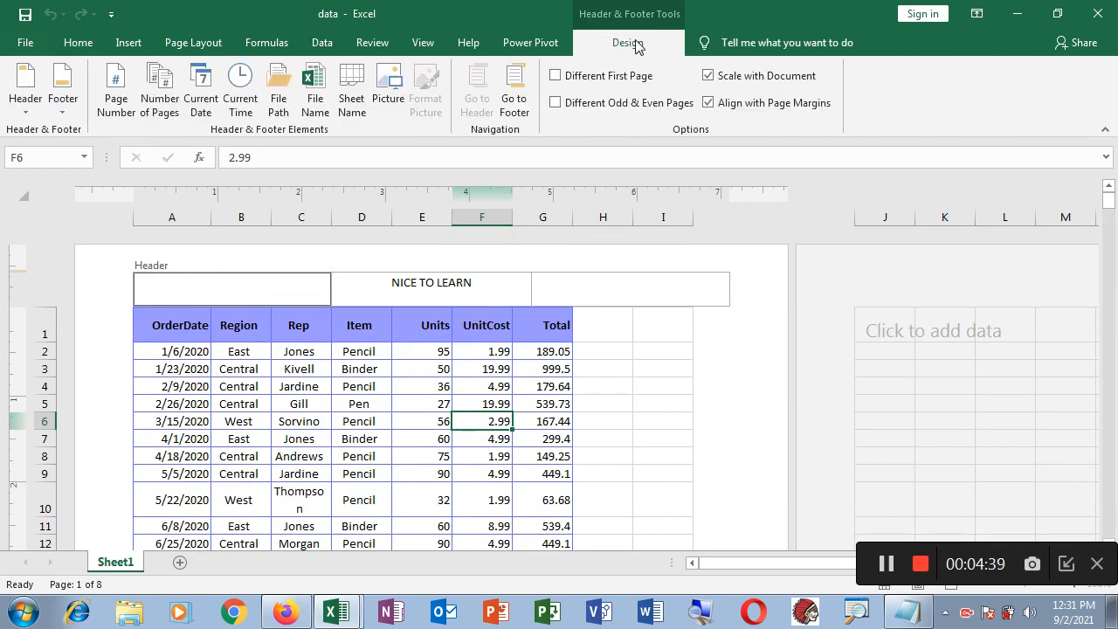
click(116, 101)
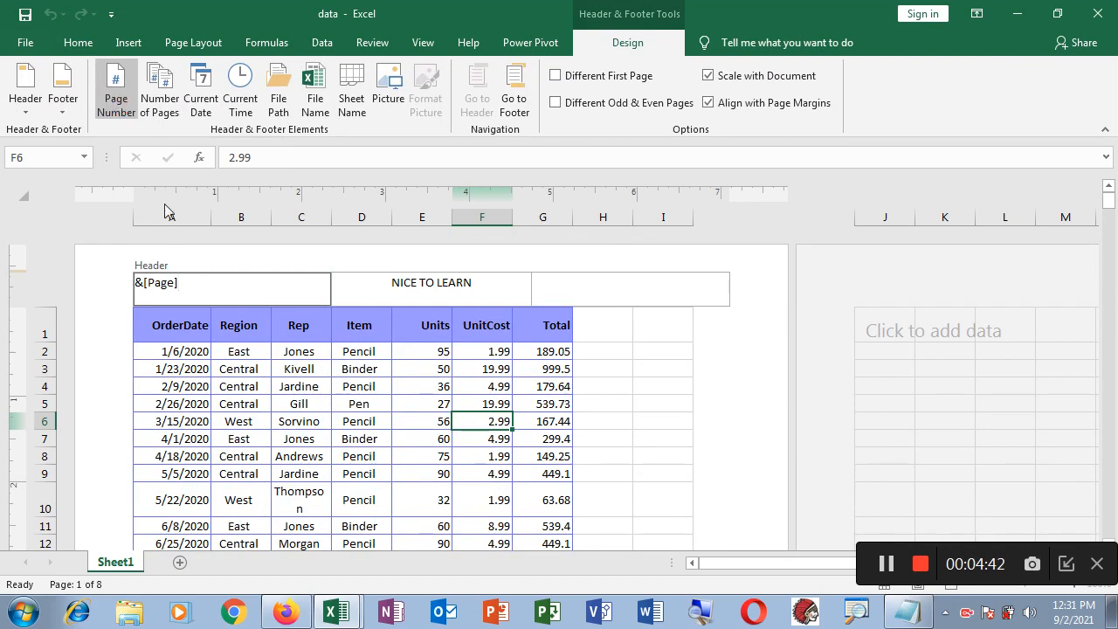
click(312, 433)
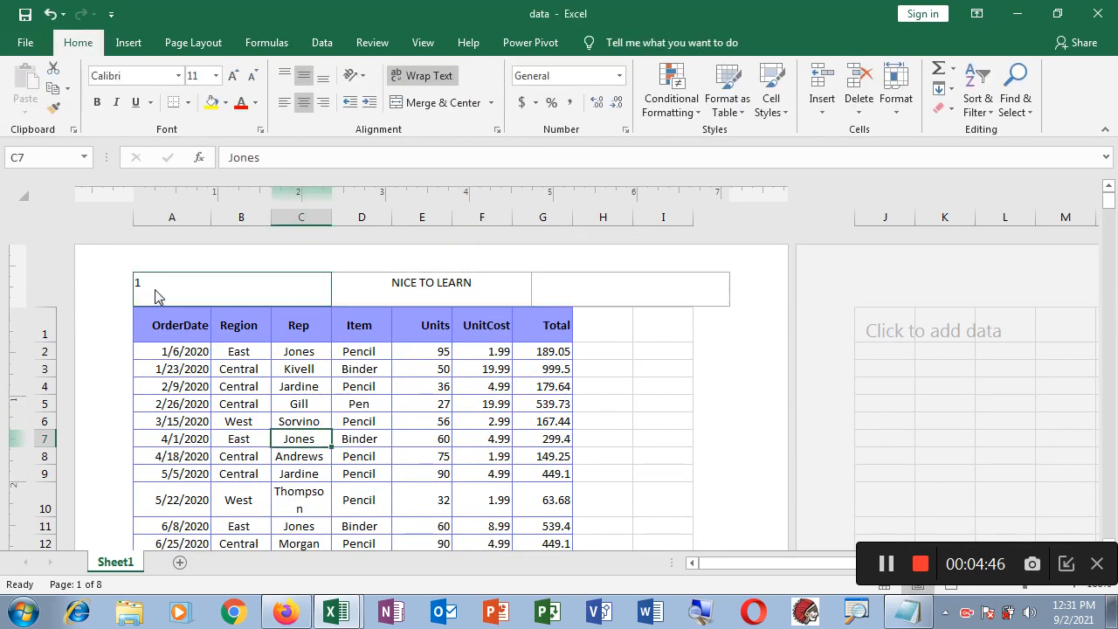
Examine the left header section's page number on the second and third pages and return to the start of the sheet
scroll(302, 490, down, 12)
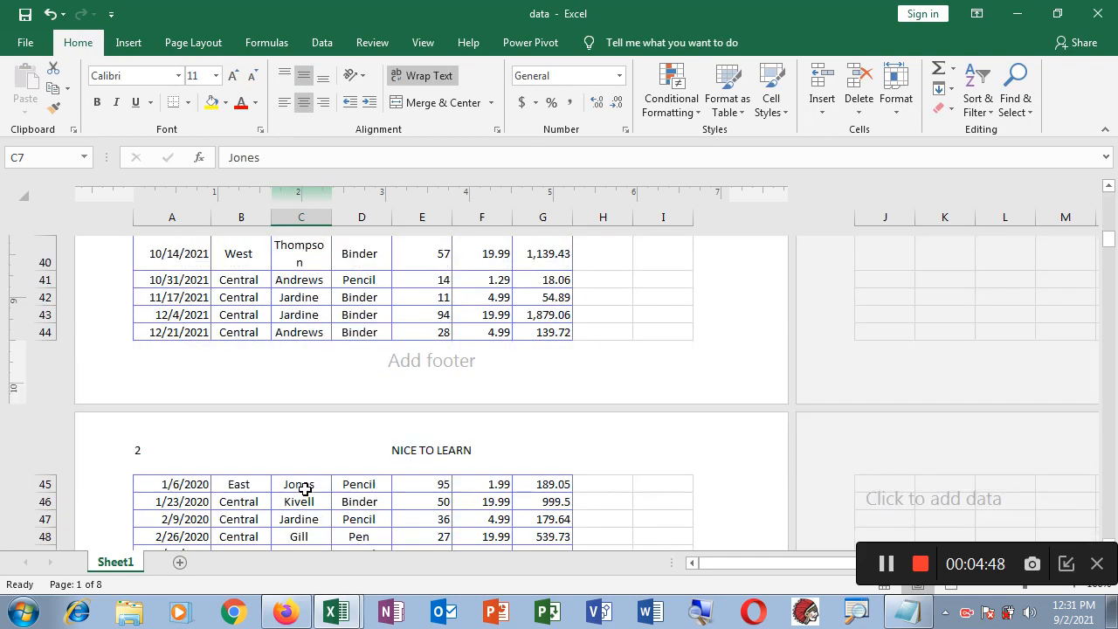
scroll(280, 437, down, 4)
scroll(167, 392, up, 4)
scroll(259, 455, down, 5)
scroll(260, 455, down, 11)
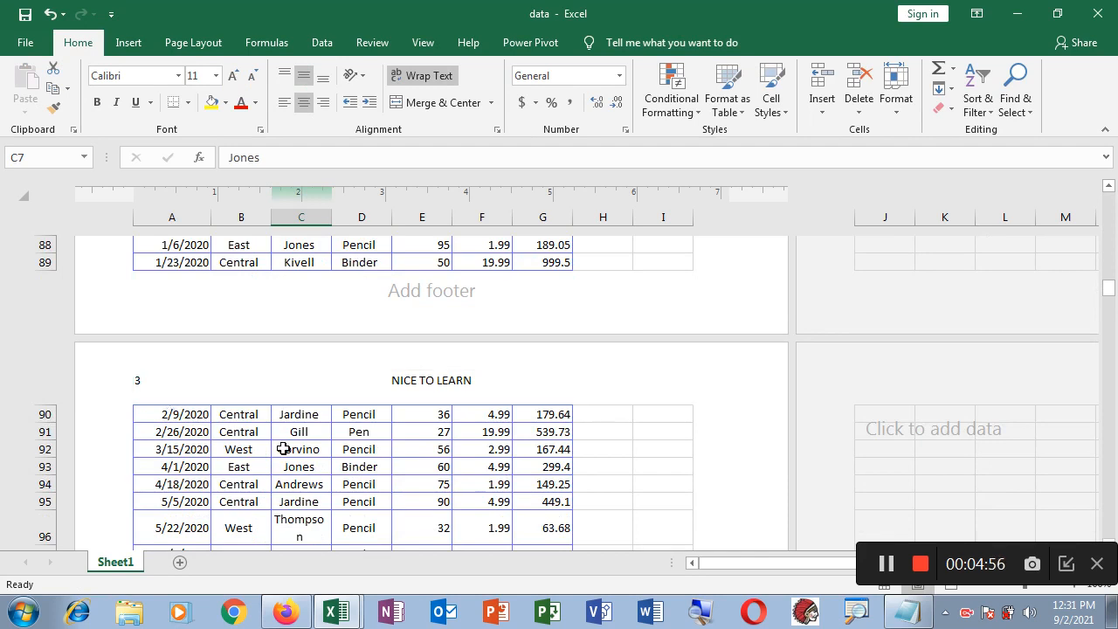
scroll(283, 448, up, 15)
scroll(283, 448, up, 10)
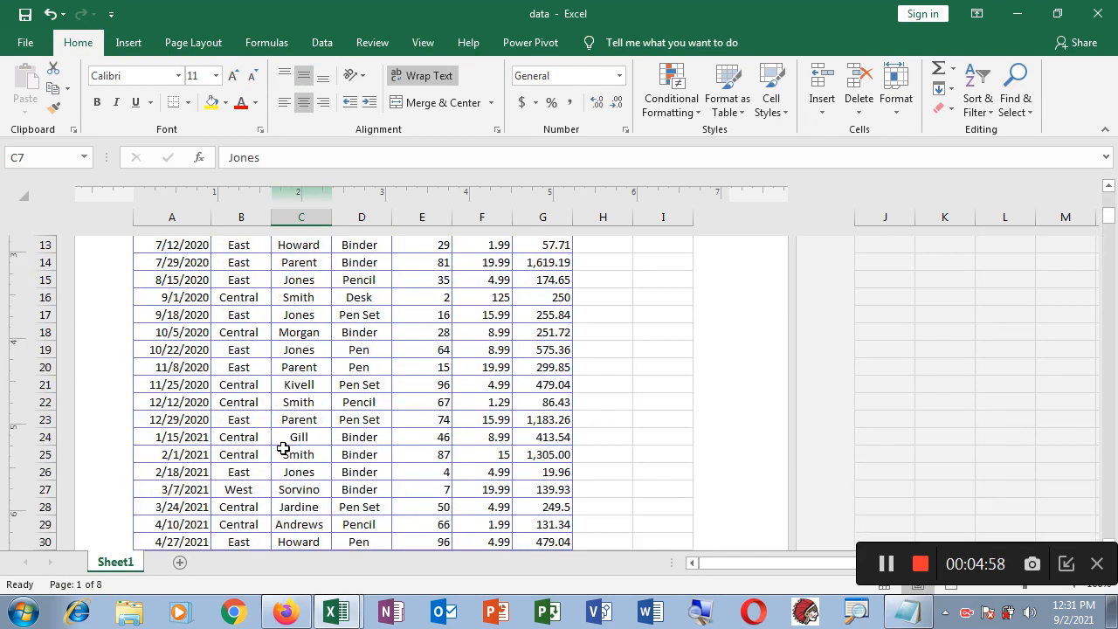
Add the word Page and a space before the page number code in the left header section
click(129, 281)
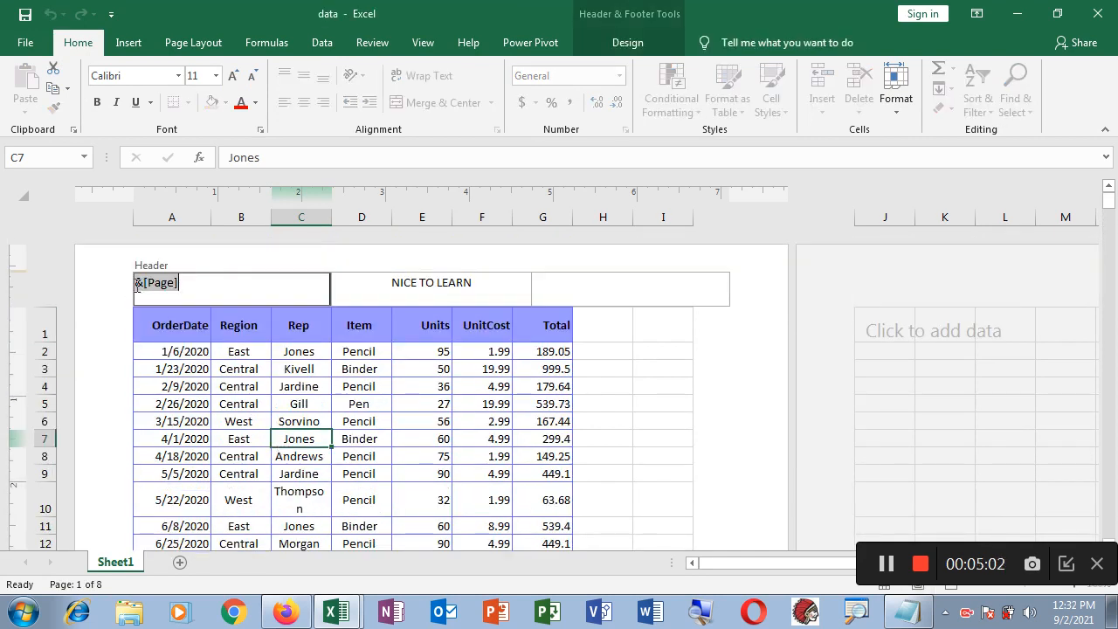
click(137, 287)
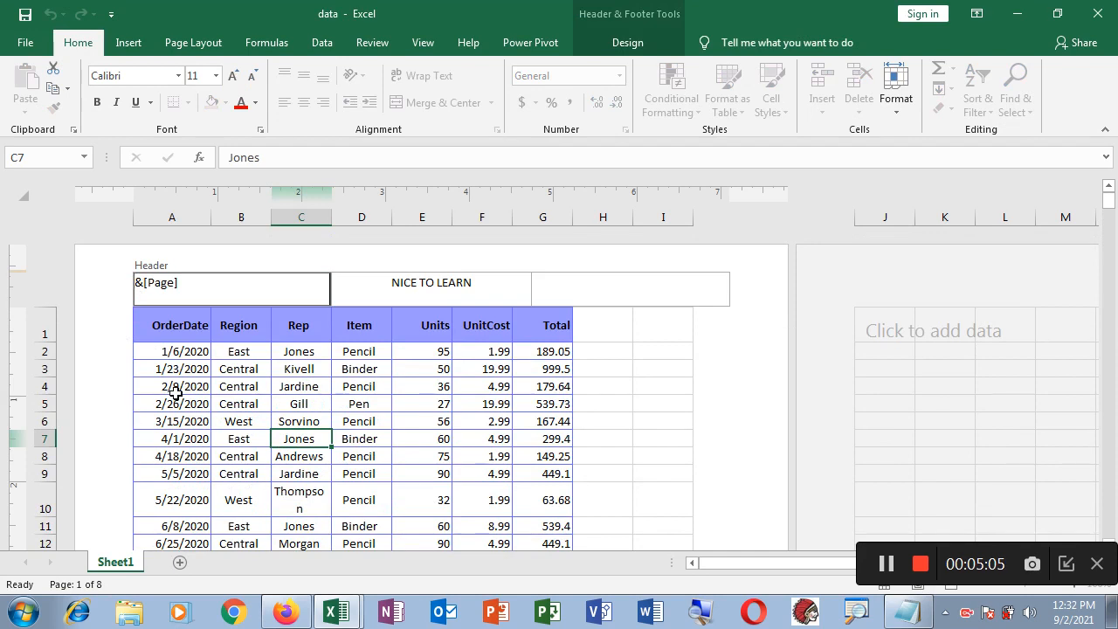
text(pA)
key(BackSpace)
key(BackSpace)
text(PAge)
key(BackSpace)
key(BackSpace)
key(BackSpace)
text(age)
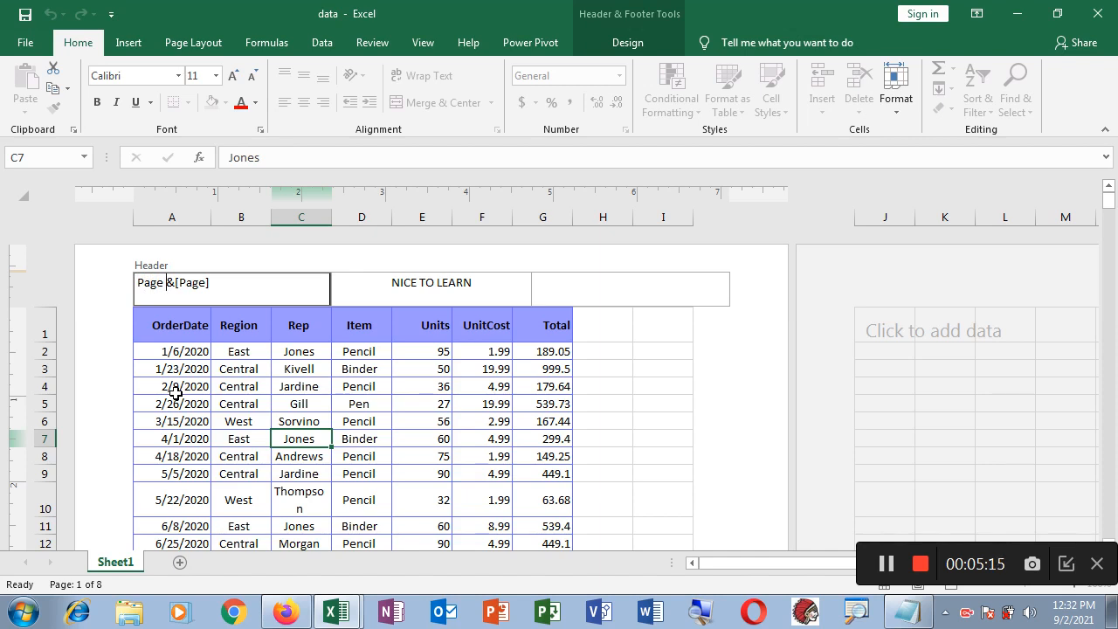
click(444, 441)
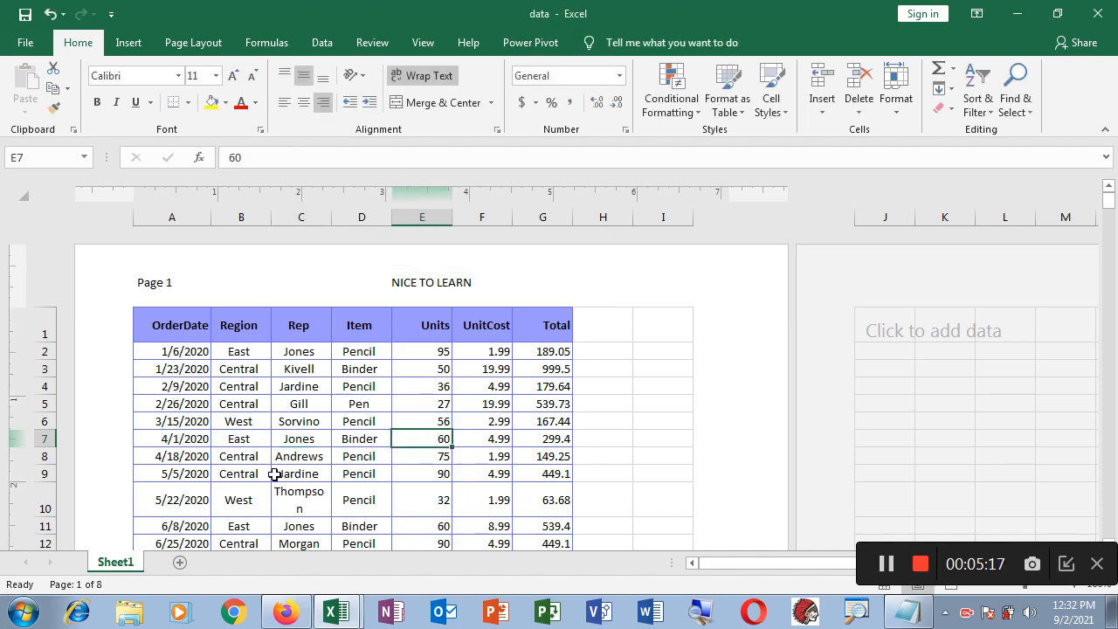
Examine the labelled page number in the header across the pages and return to the first page
scroll(297, 467, down, 15)
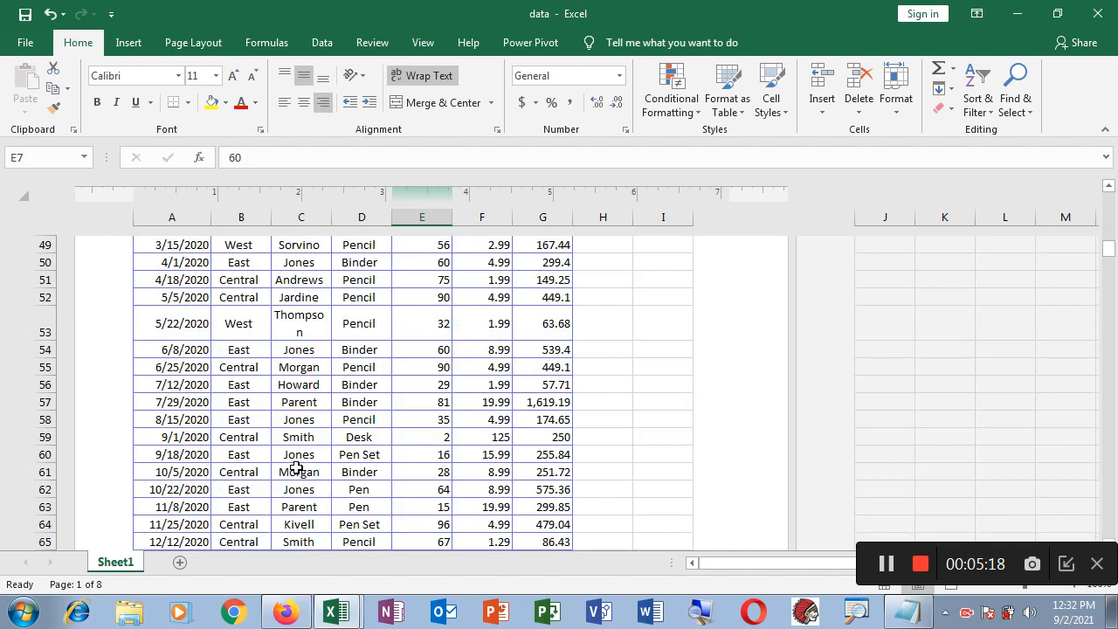
scroll(297, 467, up, 3)
scroll(282, 492, down, 15)
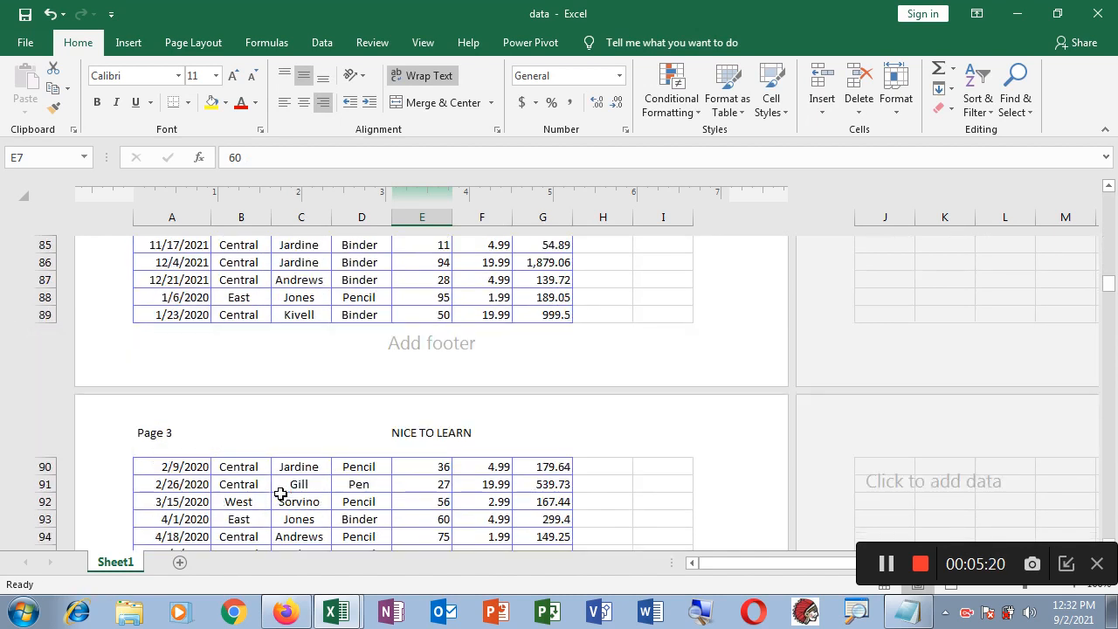
scroll(281, 494, down, 3)
scroll(242, 459, up, 15)
scroll(255, 462, up, 12)
Replace the left header section's content with the Number of Pages element and return to the worksheet cells
click(186, 288)
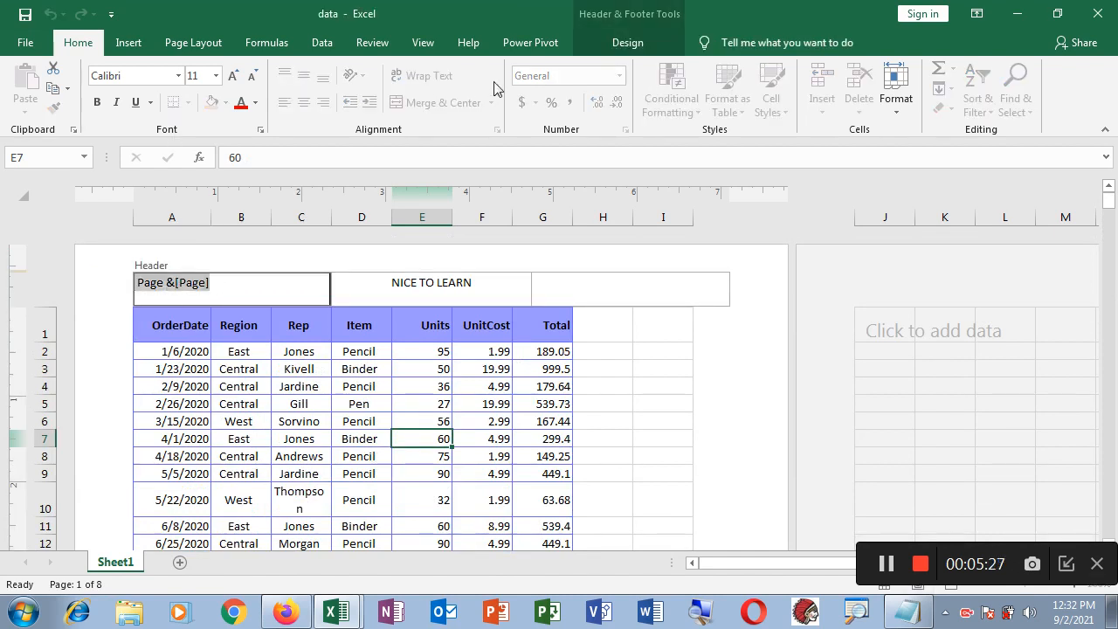
click(630, 44)
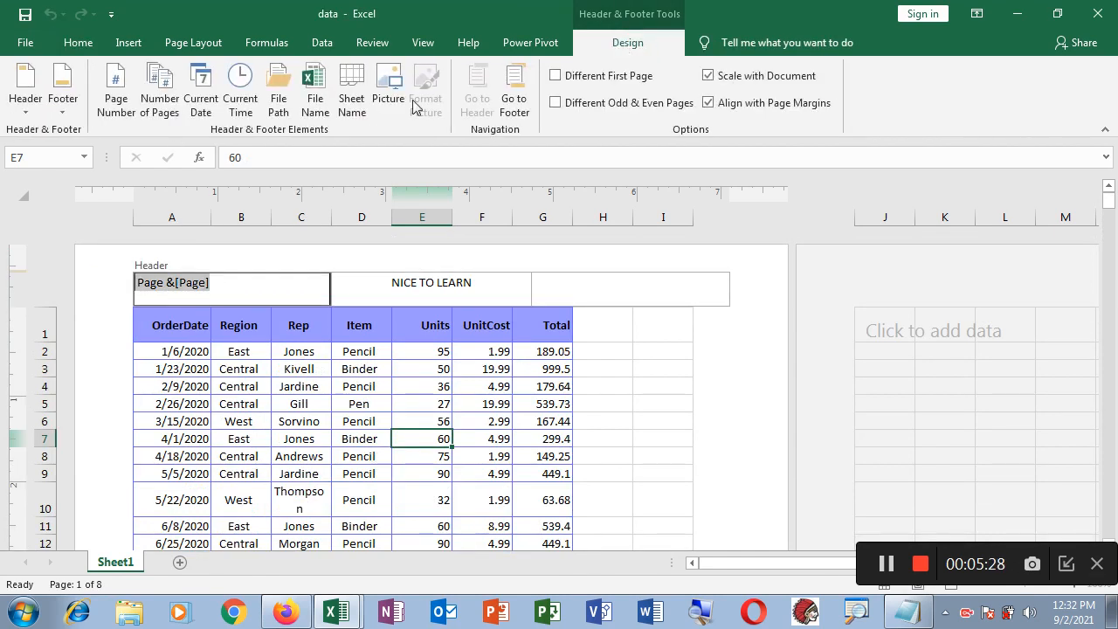
click(161, 109)
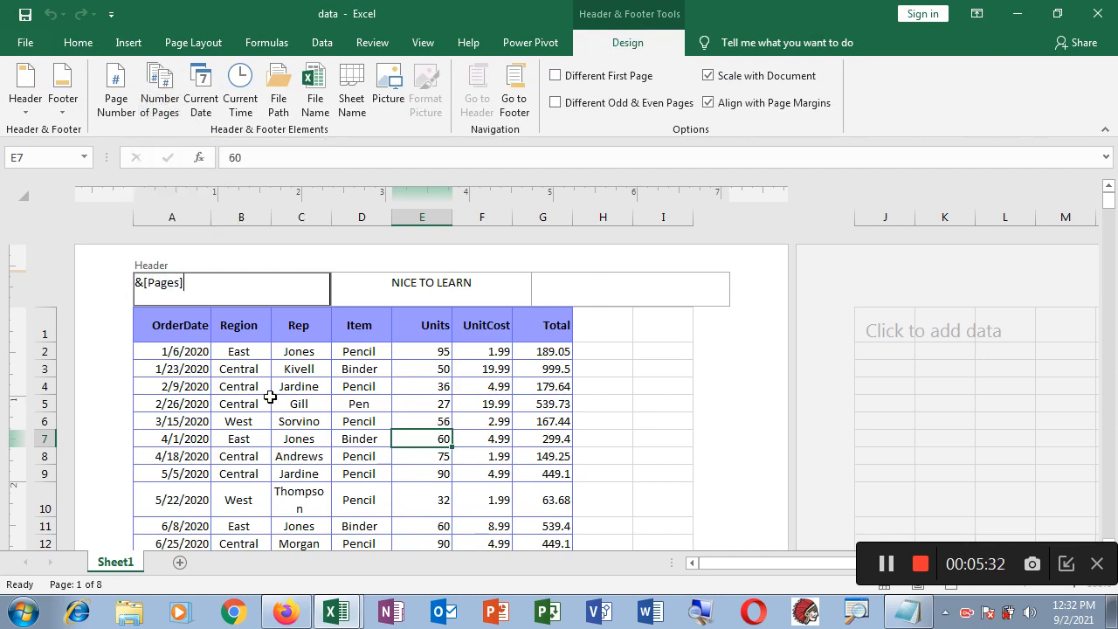
click(277, 441)
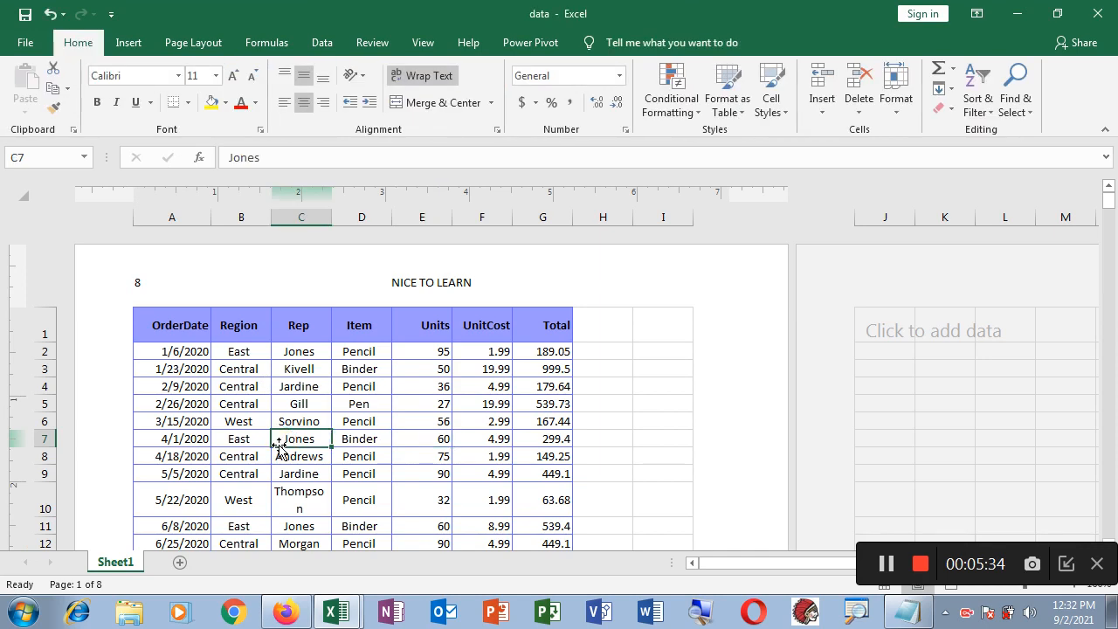
Replace the left header section's content with the Page Number and Number of Pages elements, separated by a space
click(154, 287)
drag(192, 285, 113, 259)
key(Delete)
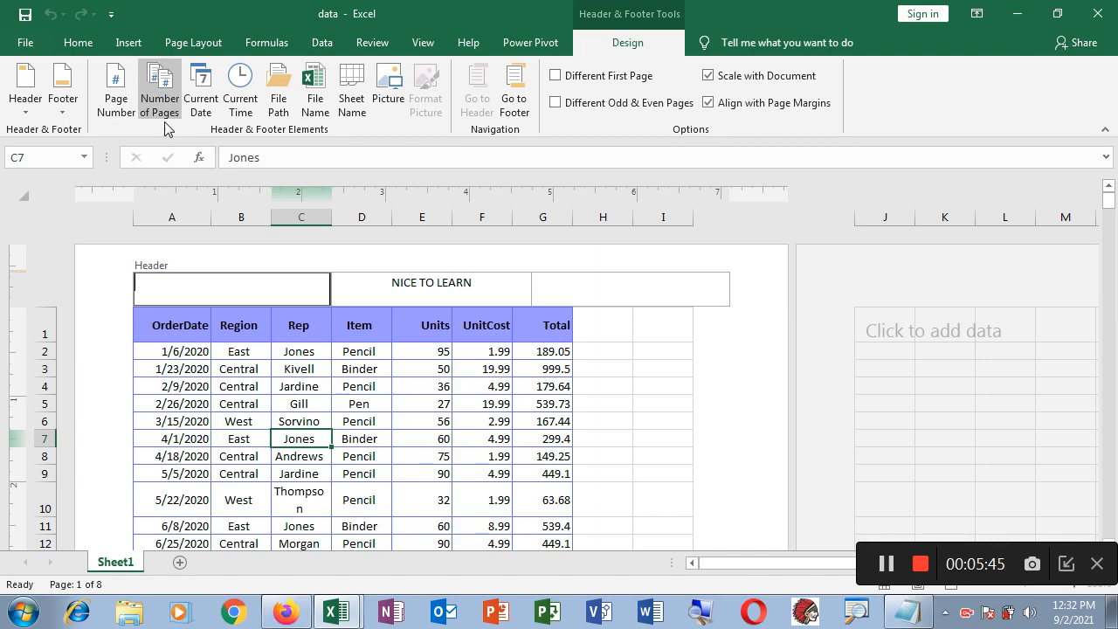
click(116, 105)
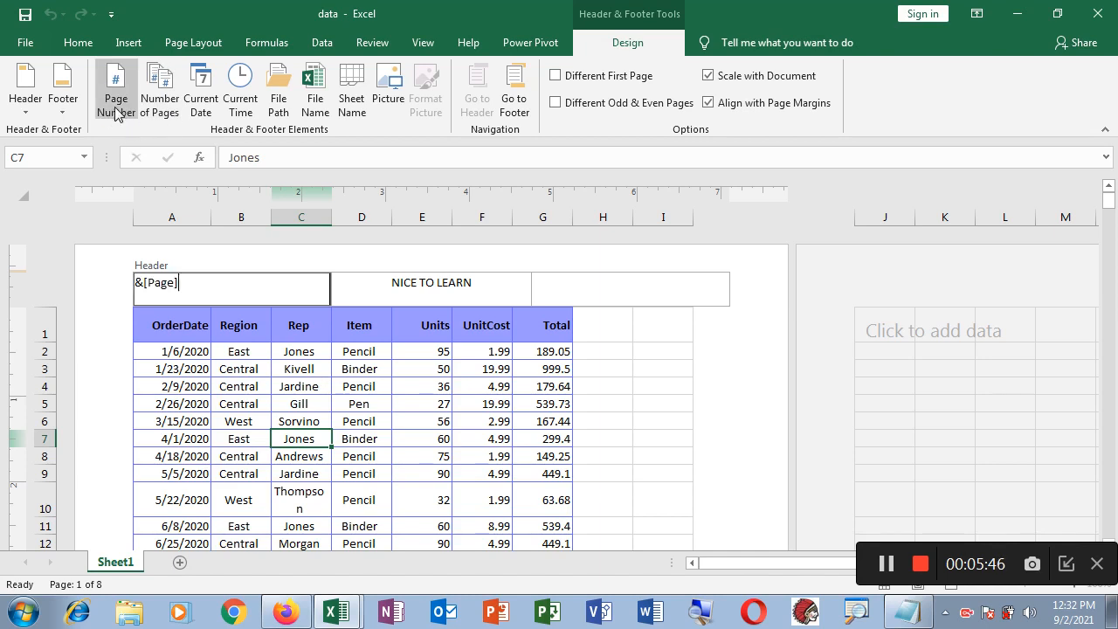
click(162, 111)
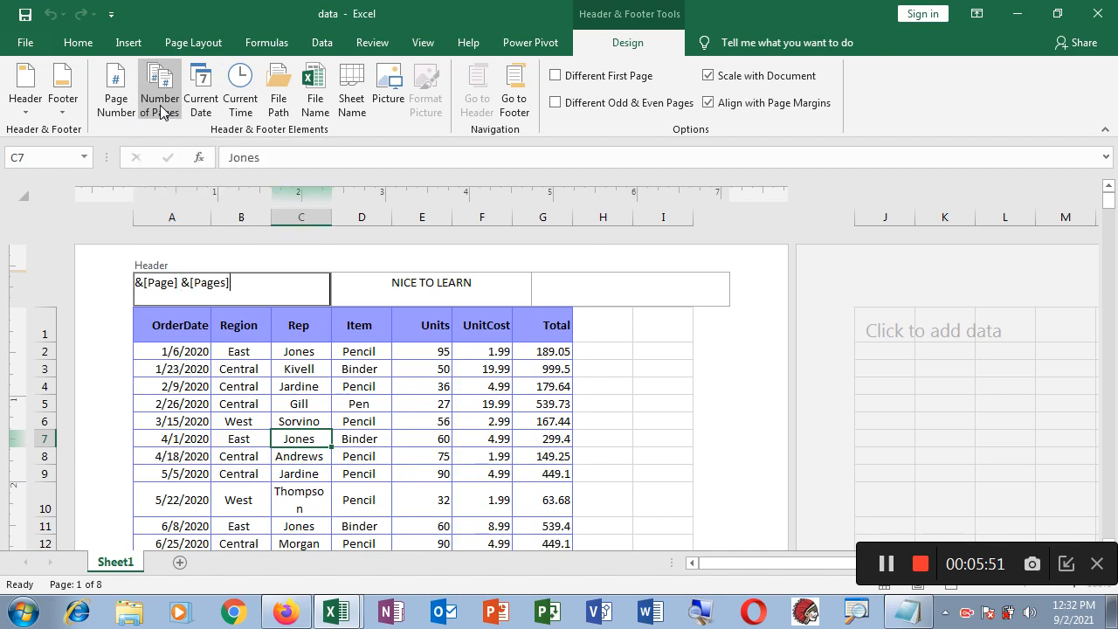
click(319, 454)
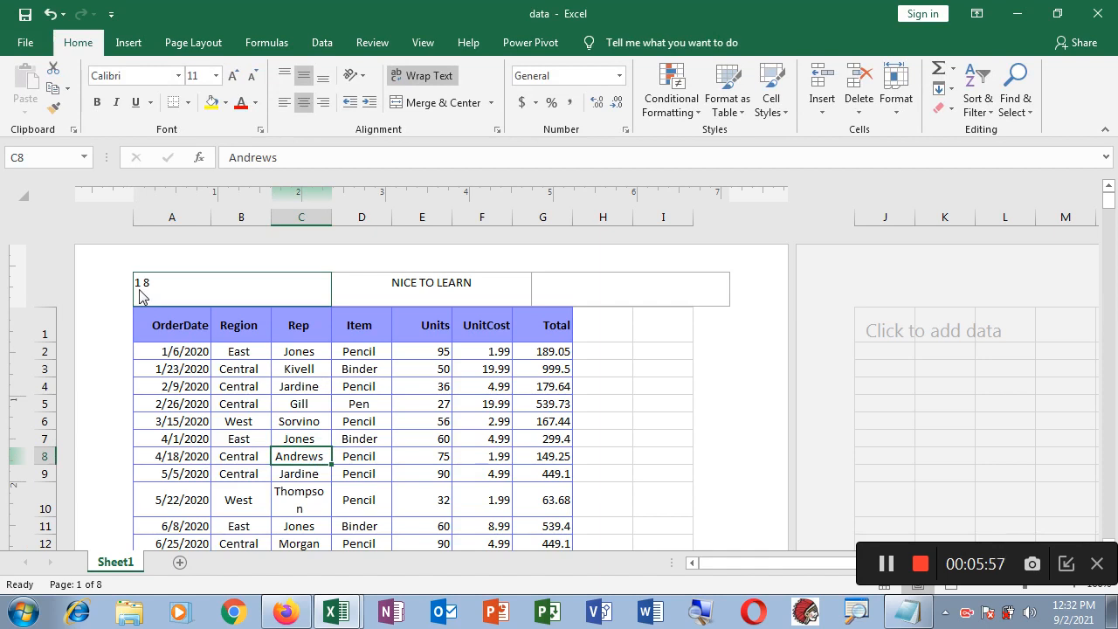
Insert the current date in the right section of the header, with the current time on a second line
click(554, 291)
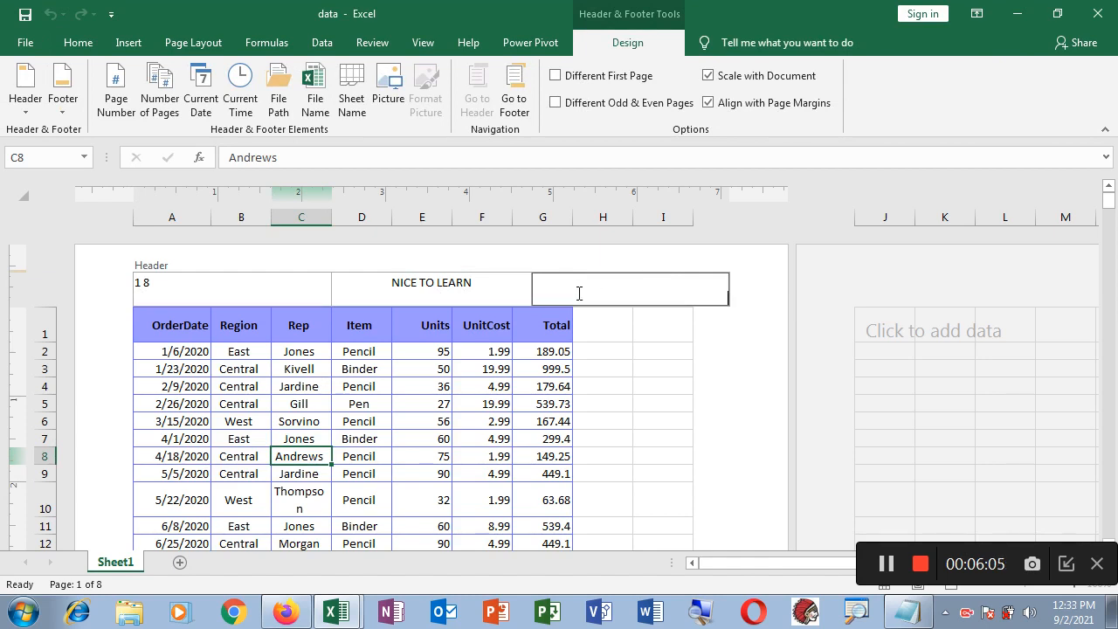
click(240, 105)
key(BackSpace)
key(BackSpace)
key(BackSpace)
click(212, 100)
key(Return)
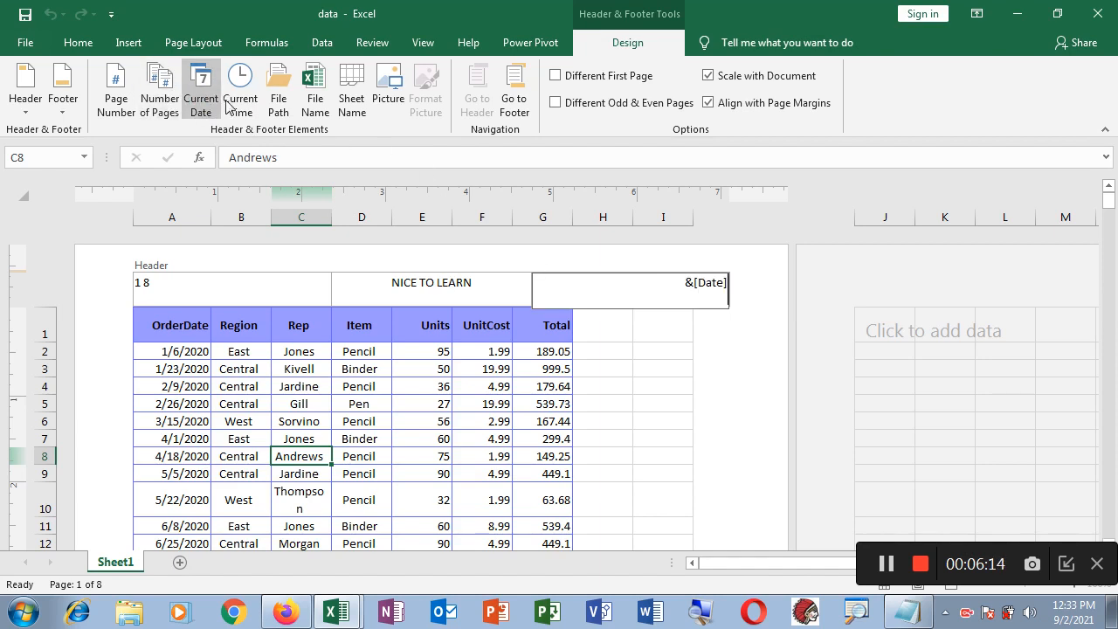
click(244, 101)
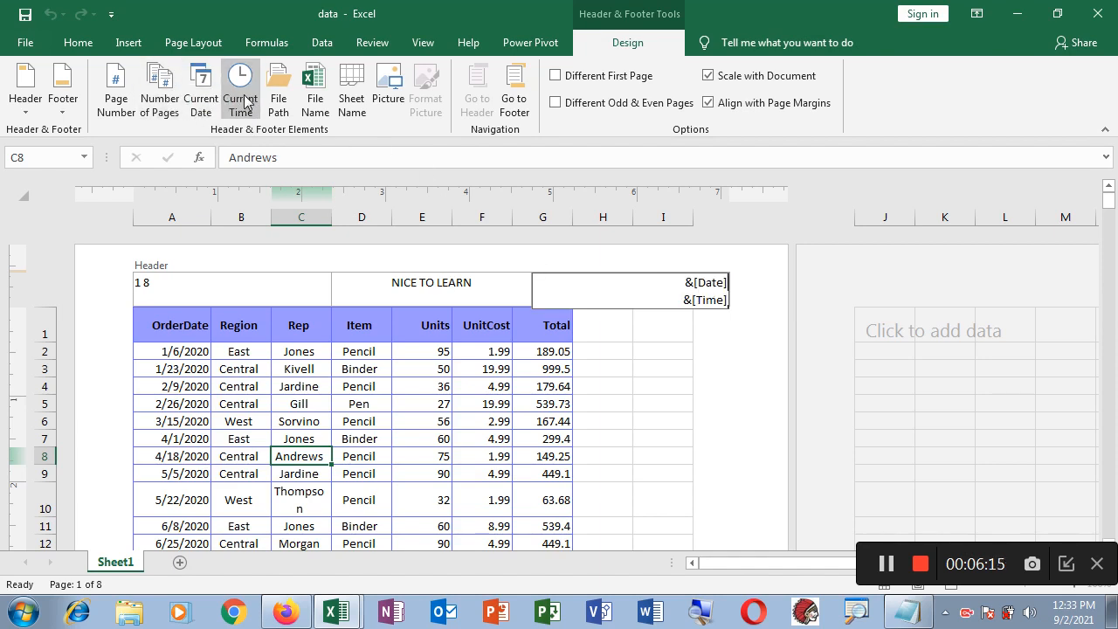
Leave the header, examine it across the pages, and review each of its three sections on the first page
click(616, 507)
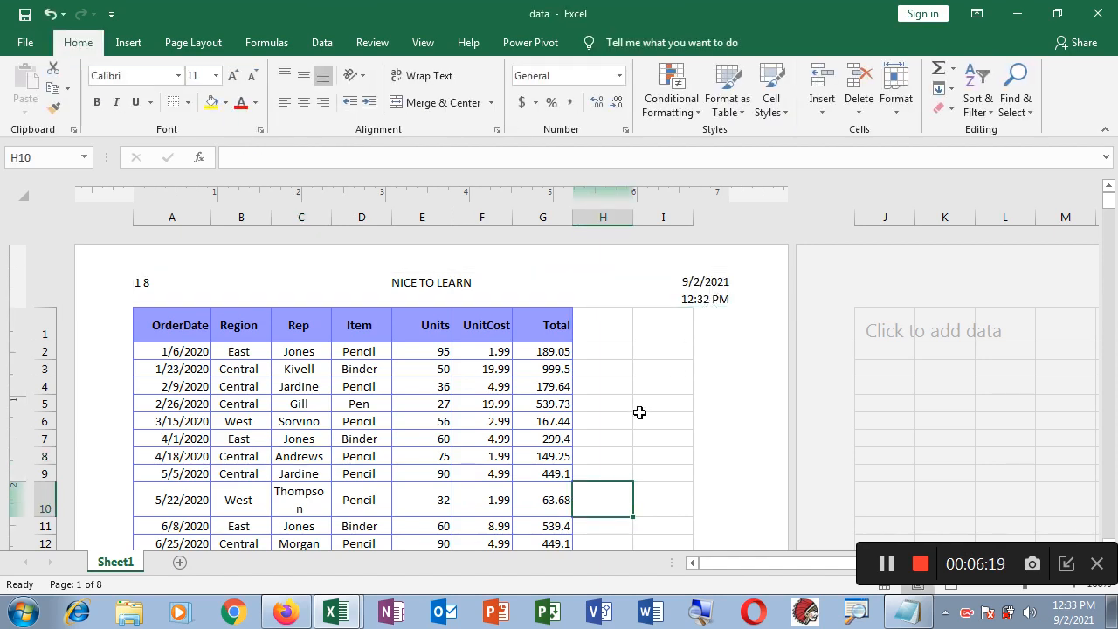
scroll(640, 411, down, 10)
scroll(640, 412, down, 3)
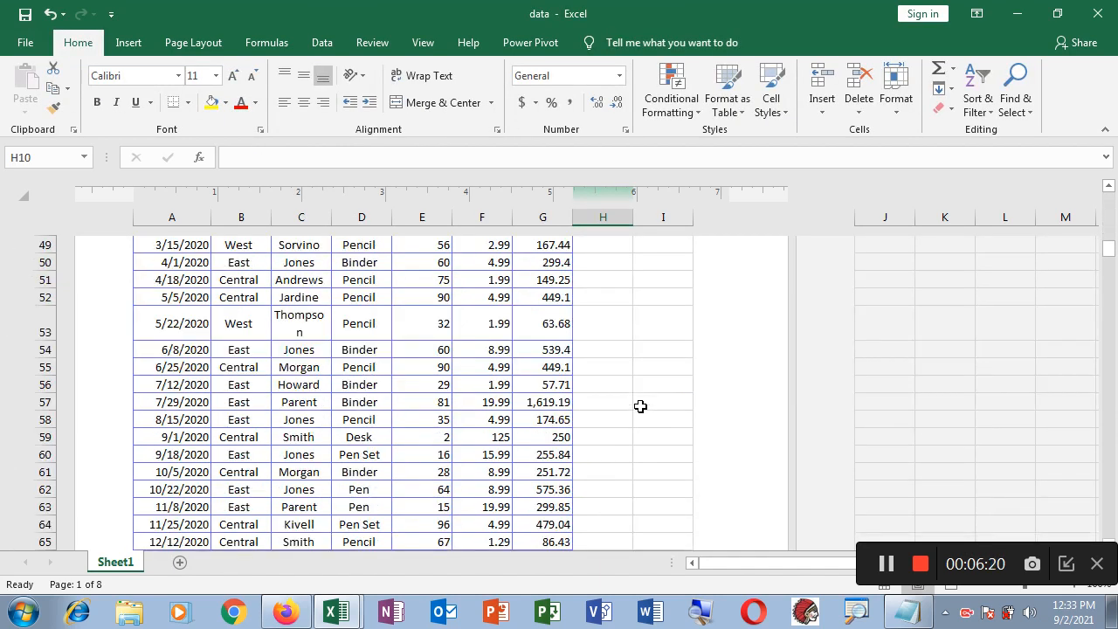
scroll(640, 406, up, 3)
scroll(539, 497, up, 3)
scroll(539, 497, up, 10)
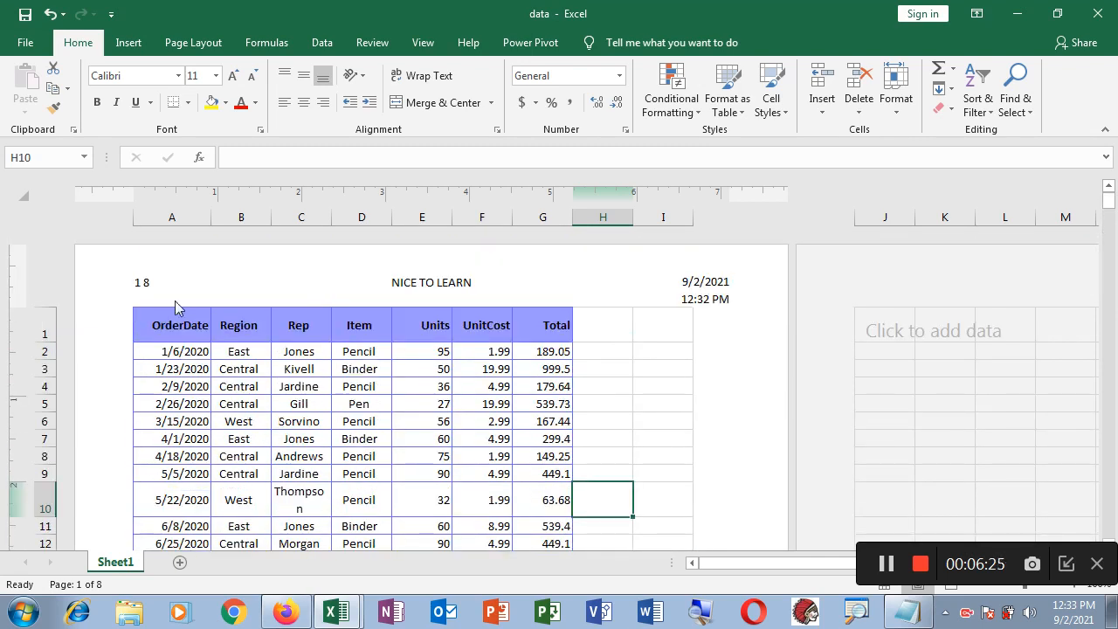
click(154, 283)
click(414, 286)
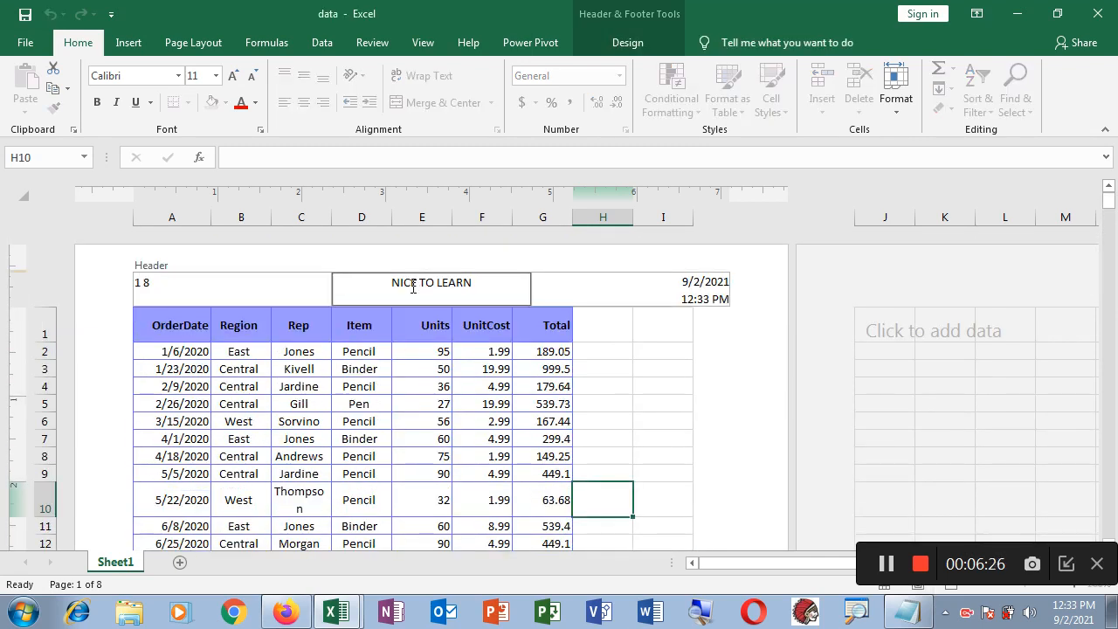
click(637, 281)
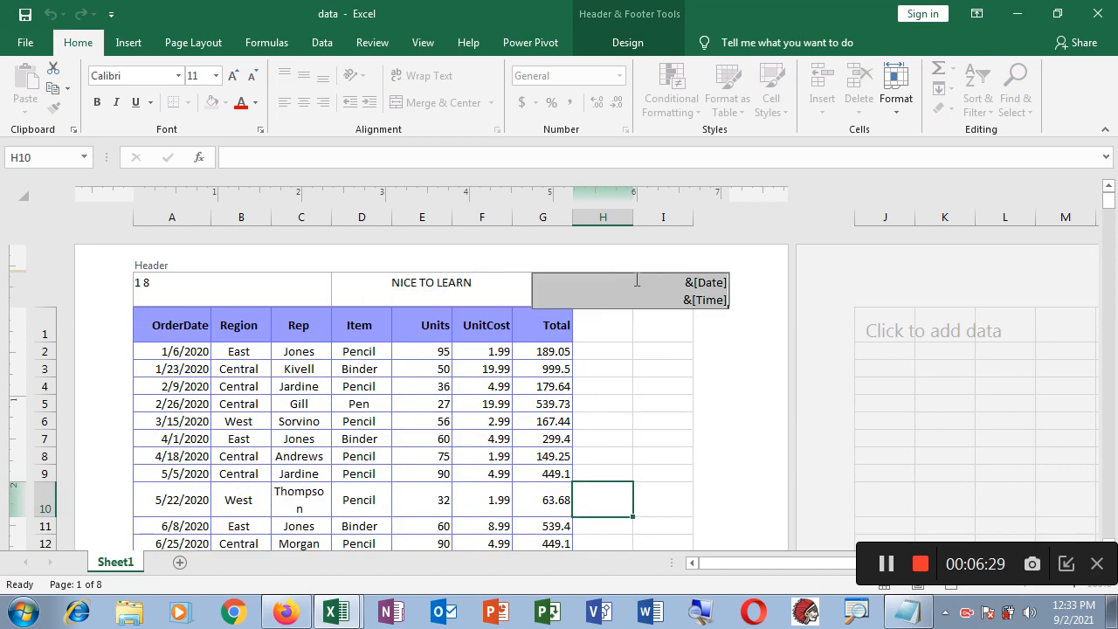
click(651, 501)
Insert the Page Number element in the center section of the footer and return to the worksheet cells
scroll(653, 502, down, 7)
scroll(656, 504, down, 3)
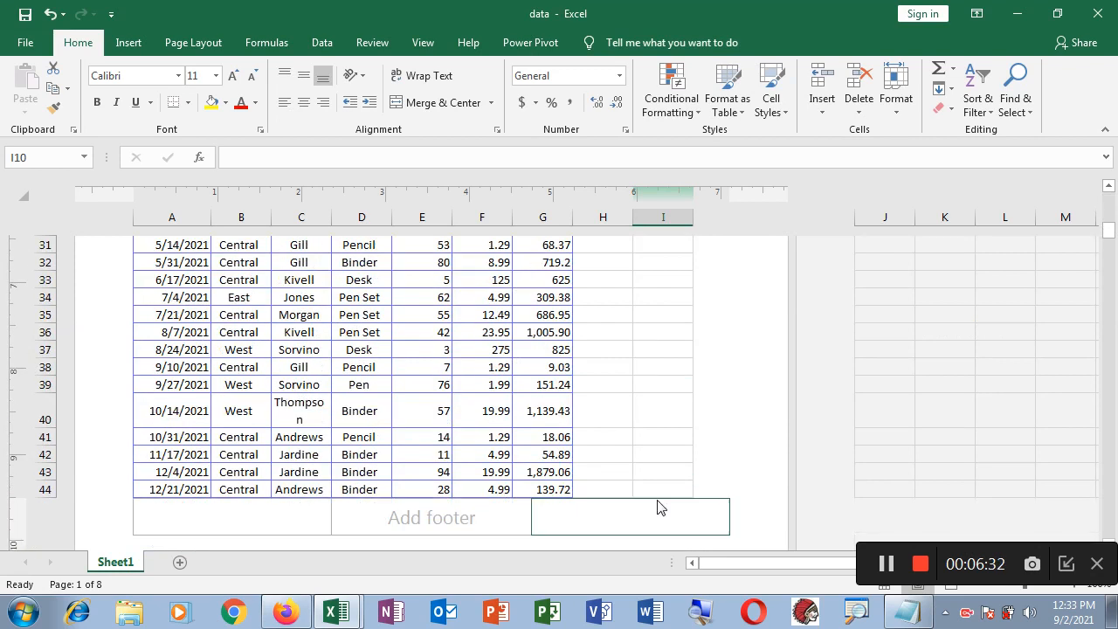
scroll(652, 452, down, 2)
click(399, 415)
click(241, 408)
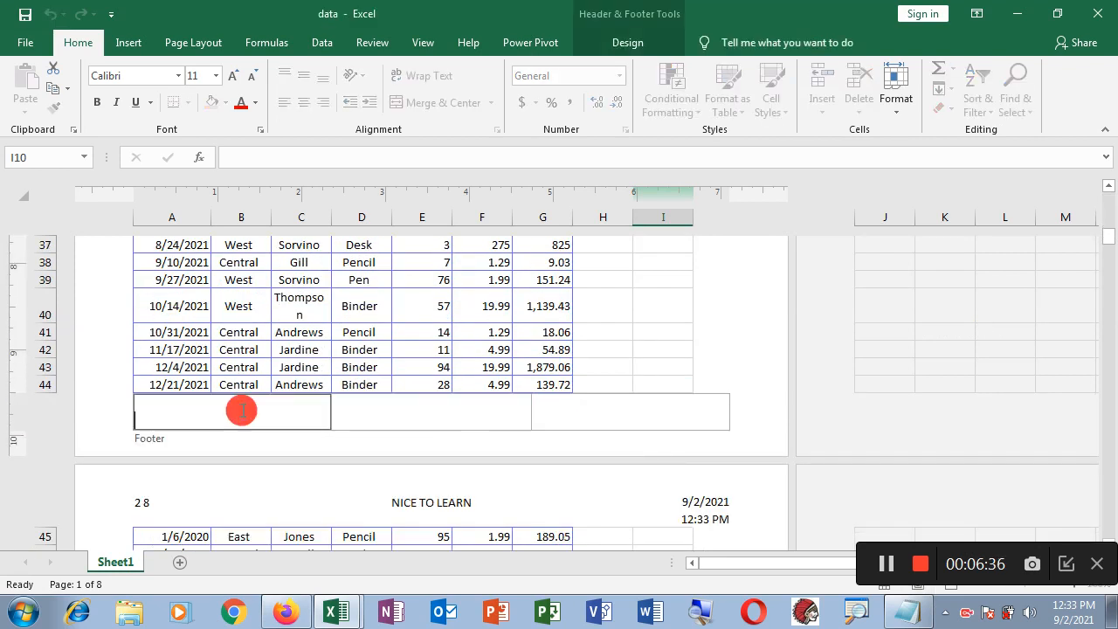
click(597, 402)
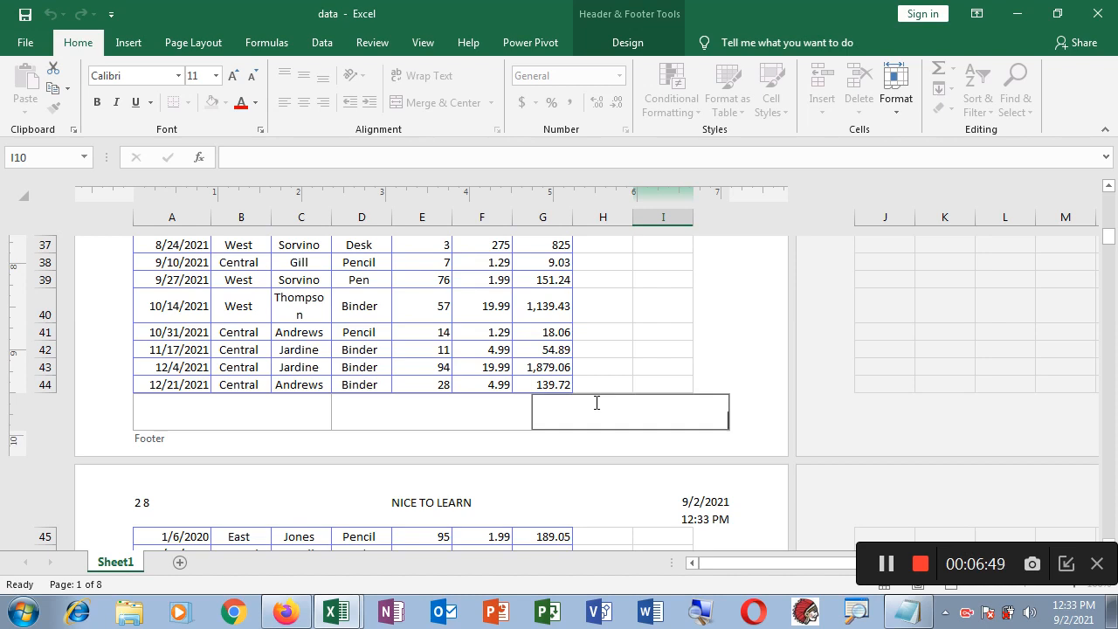
click(413, 411)
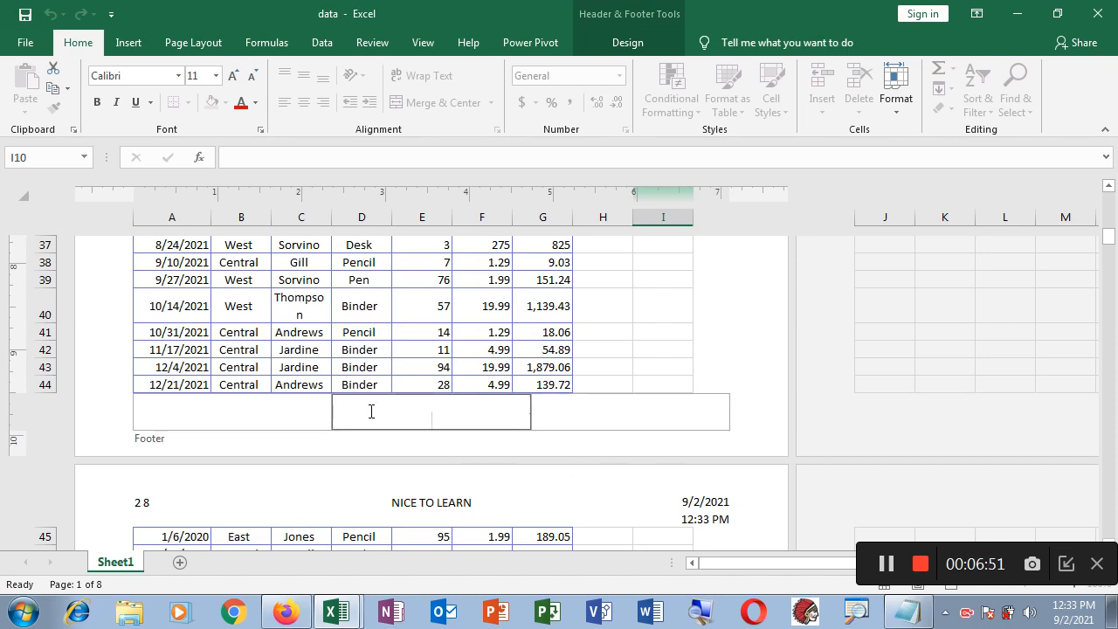
click(625, 46)
click(115, 92)
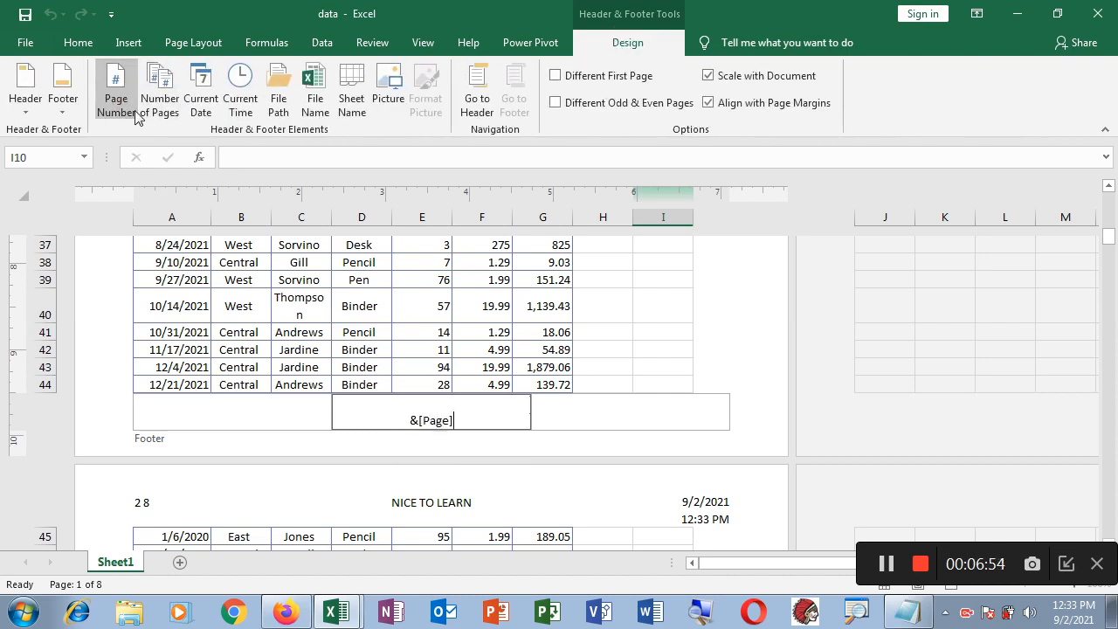
click(598, 531)
Examine the footer page number on the following pages and the element behind it
scroll(533, 497, down, 7)
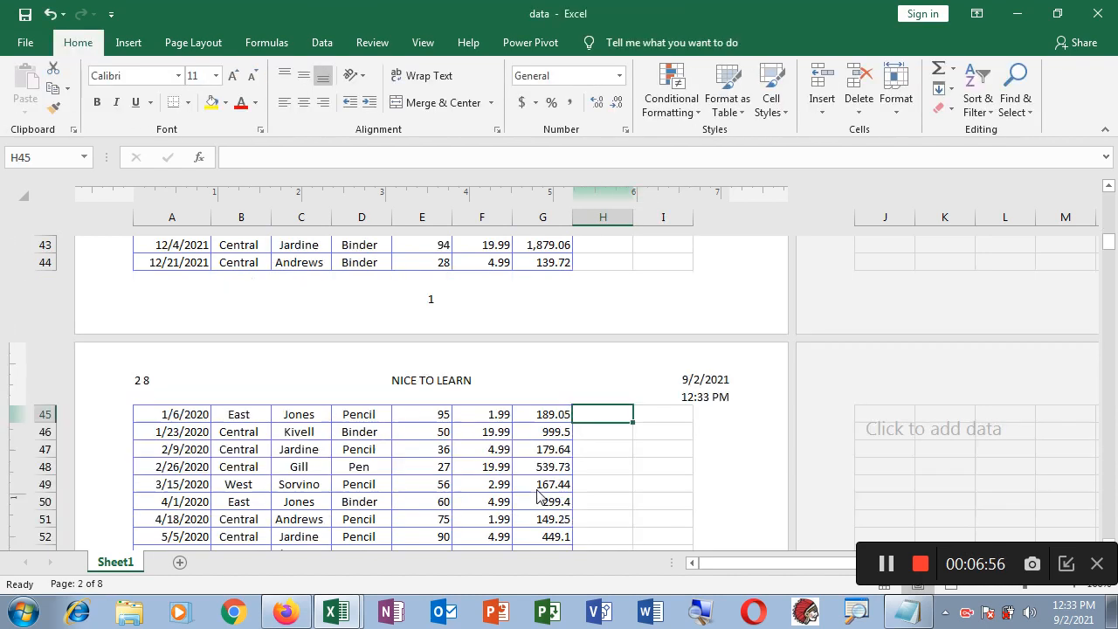
scroll(537, 495, down, 8)
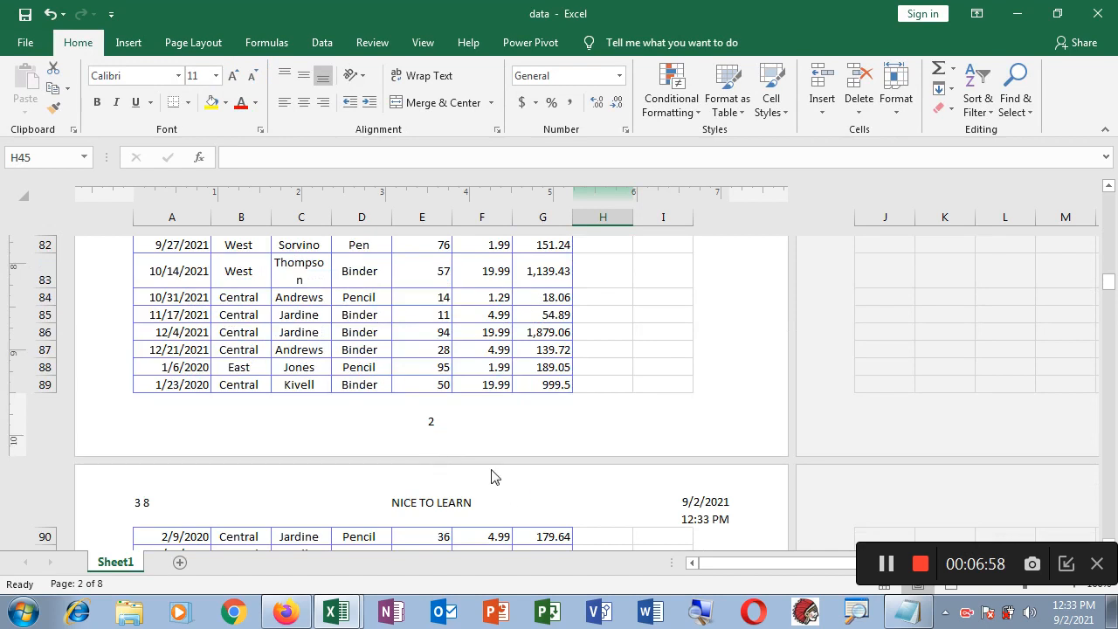
scroll(492, 476, down, 5)
scroll(491, 476, down, 11)
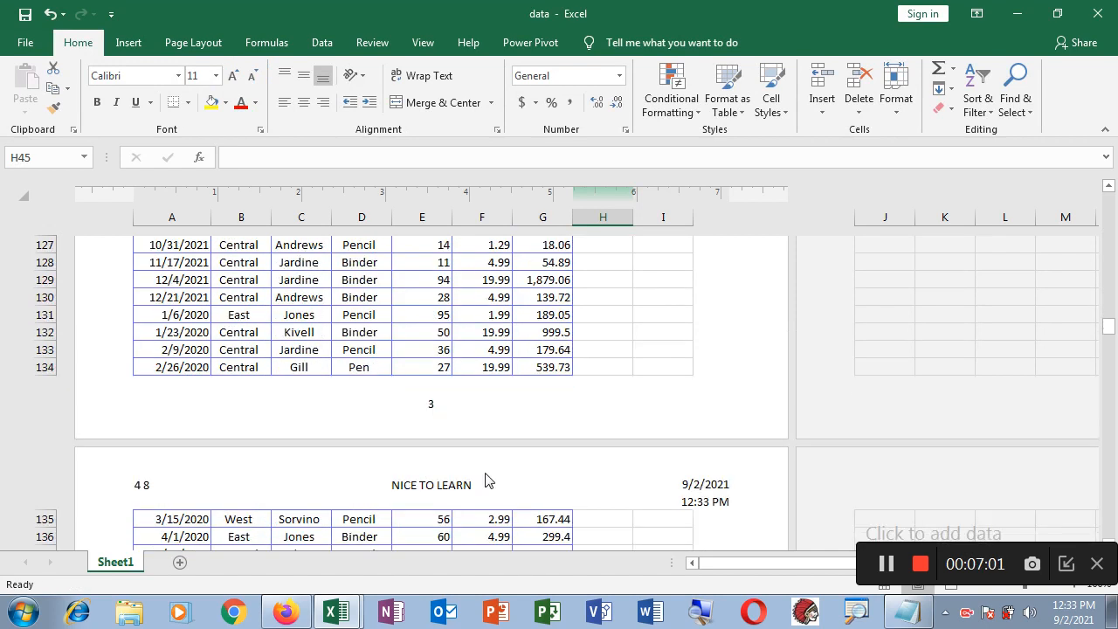
click(434, 408)
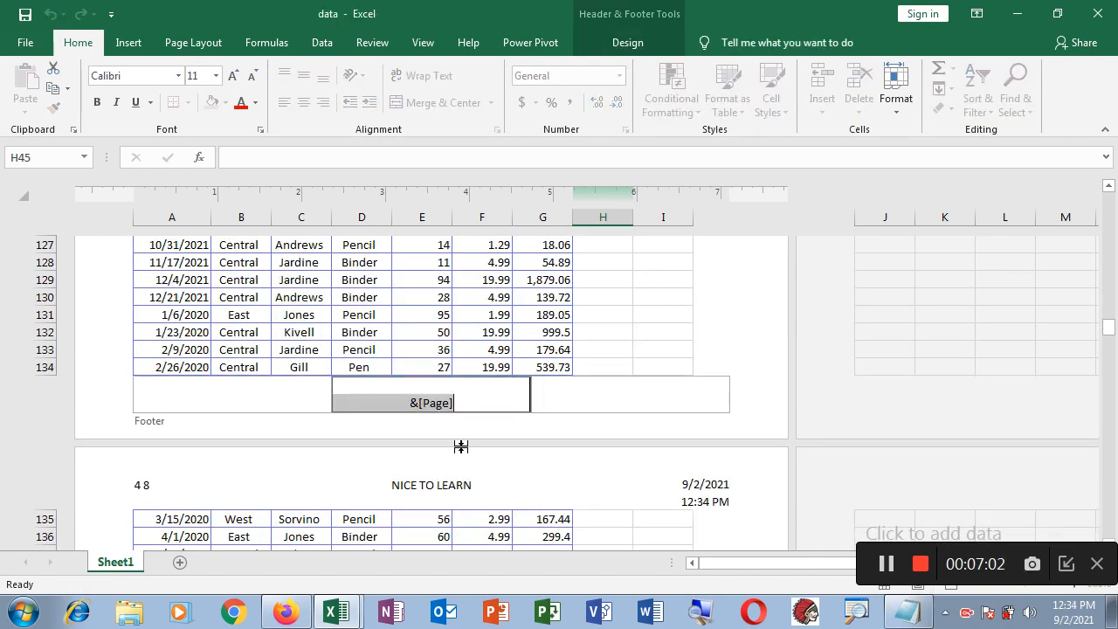
click(532, 319)
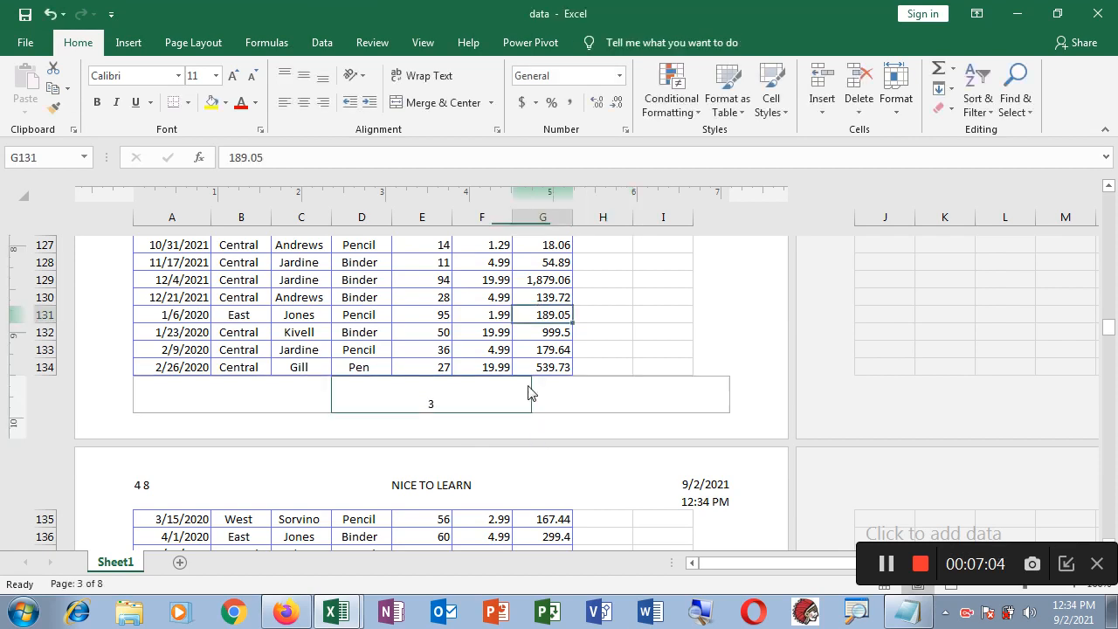
Replace the page number in the first page's center footer section with the text "Created by NICE TO LEARN"
scroll(528, 392, up, 20)
scroll(529, 392, up, 9)
click(424, 475)
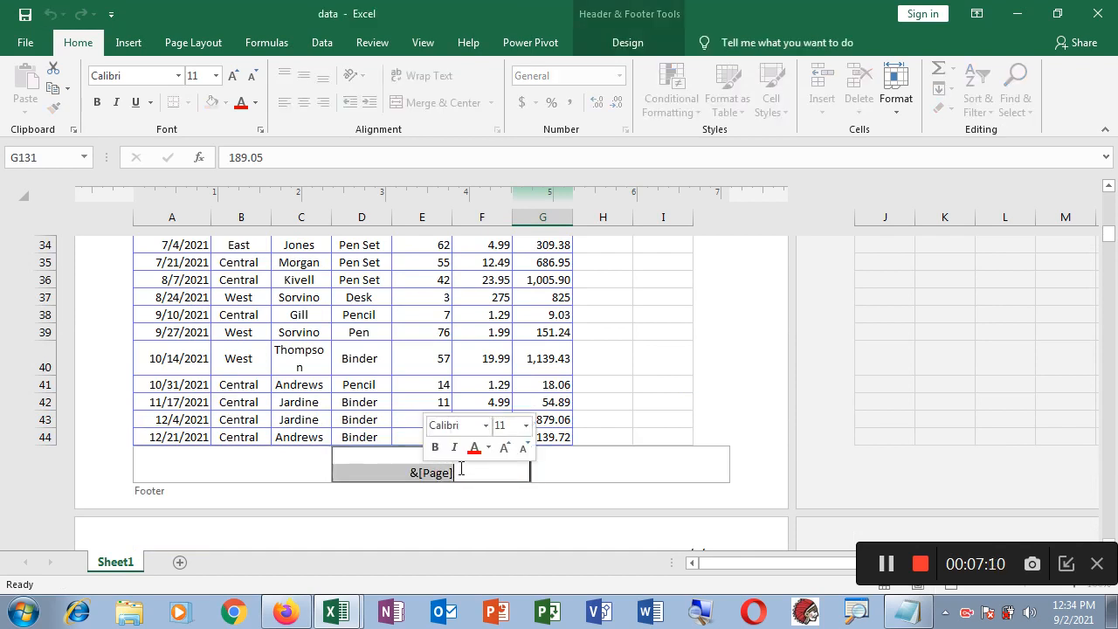
key(Delete)
text(created)
key(BackSpace)
text(d by)
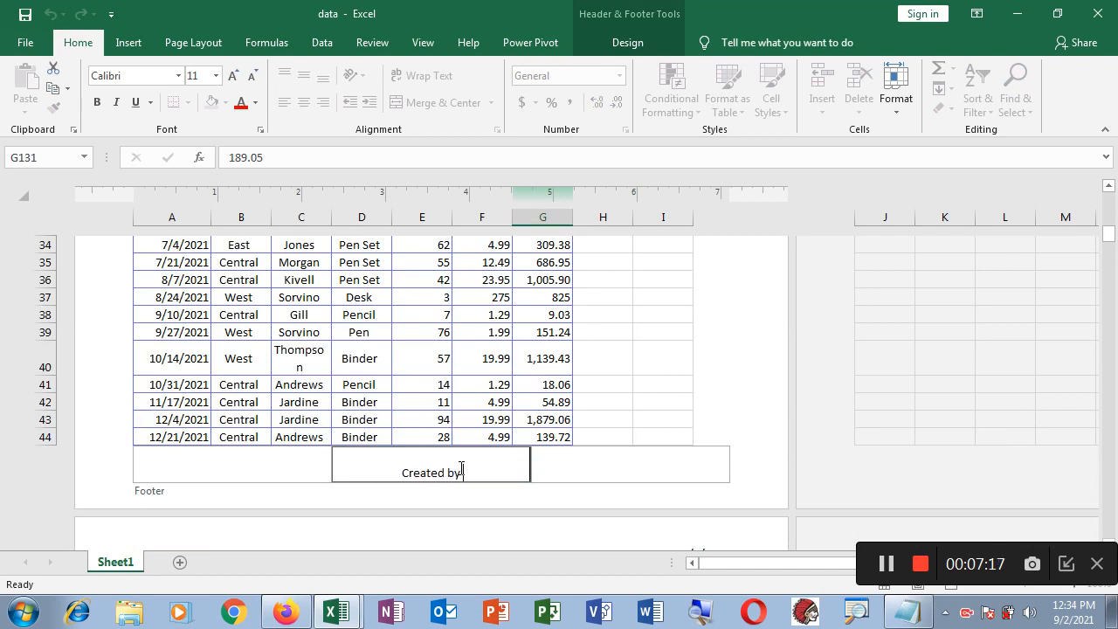
text( NICE TO LEARN)
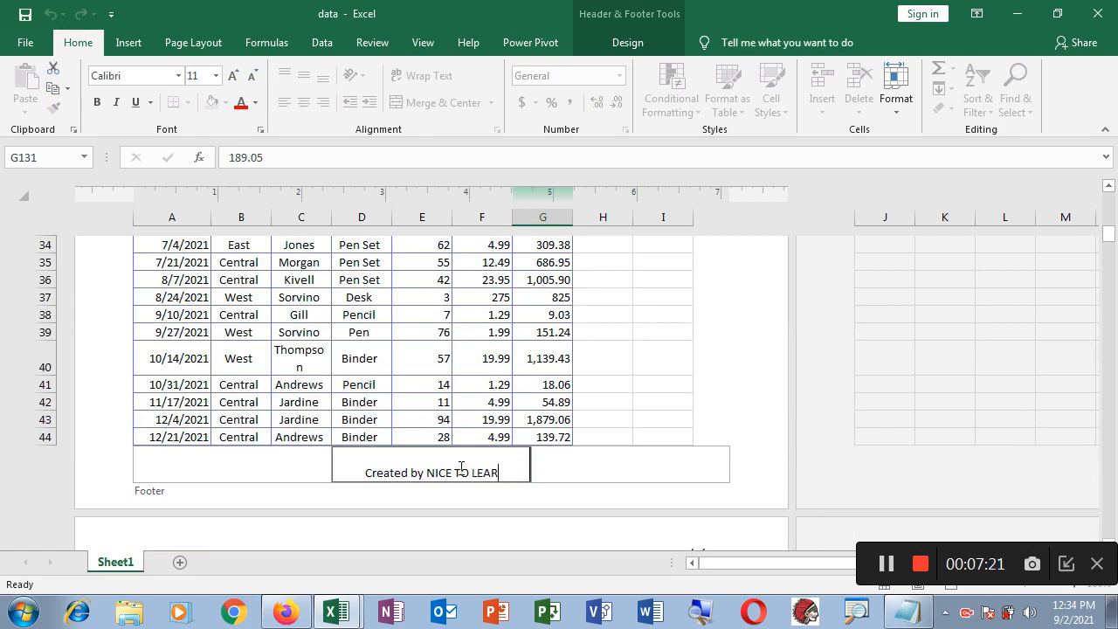
click(542, 504)
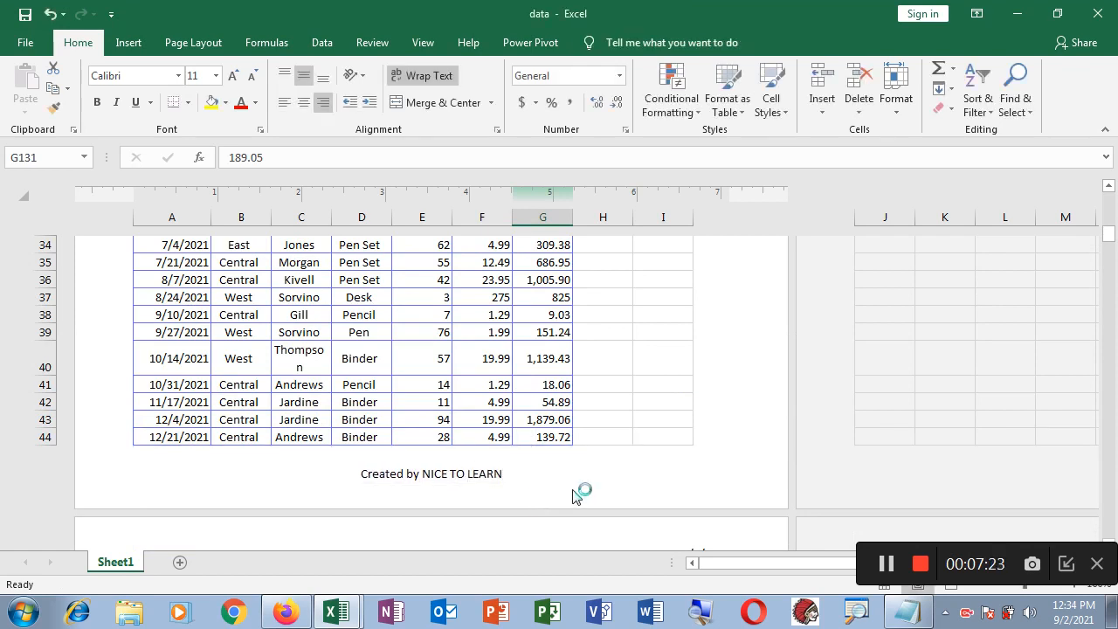
Enable the Different First Page option and enter "nice" in the center section of the first page header
scroll(574, 486, down, 7)
scroll(574, 486, down, 10)
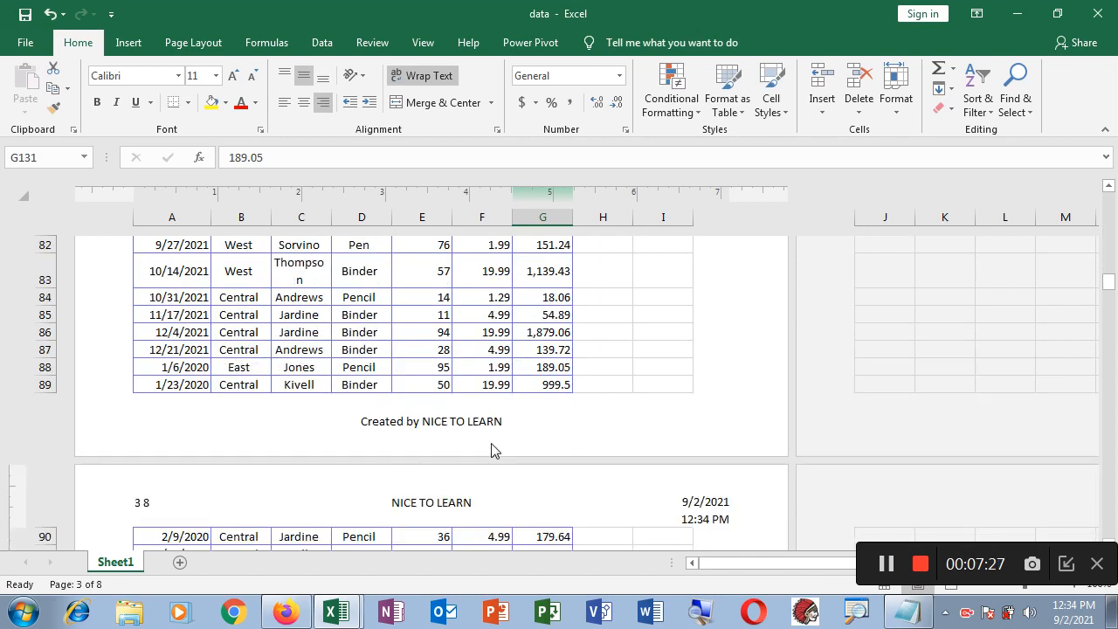
scroll(495, 442, up, 4)
scroll(495, 439, up, 20)
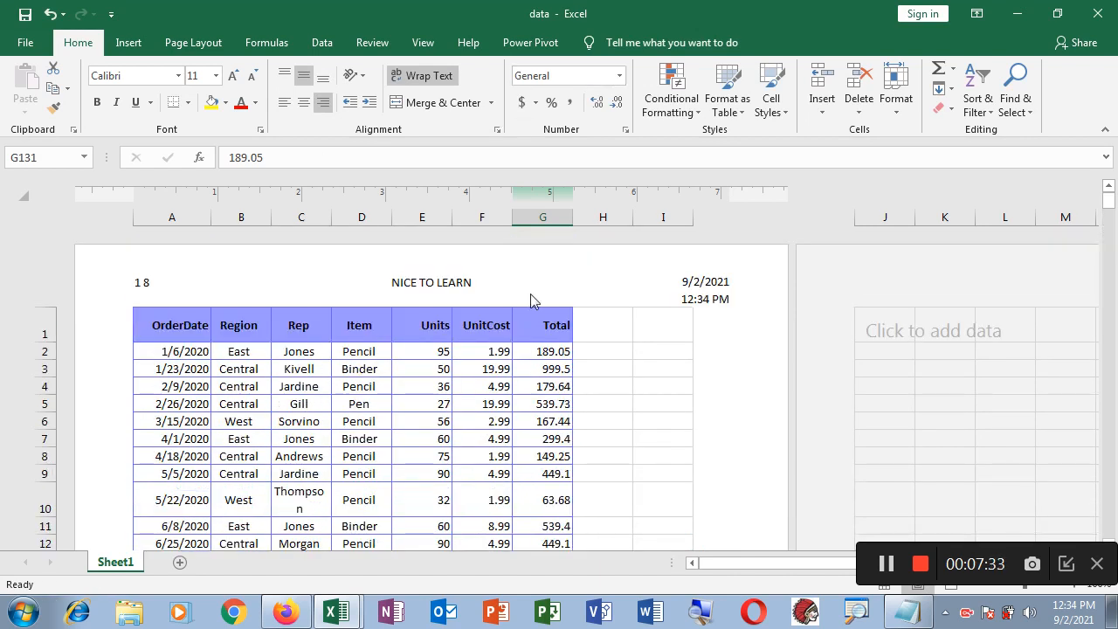
click(477, 296)
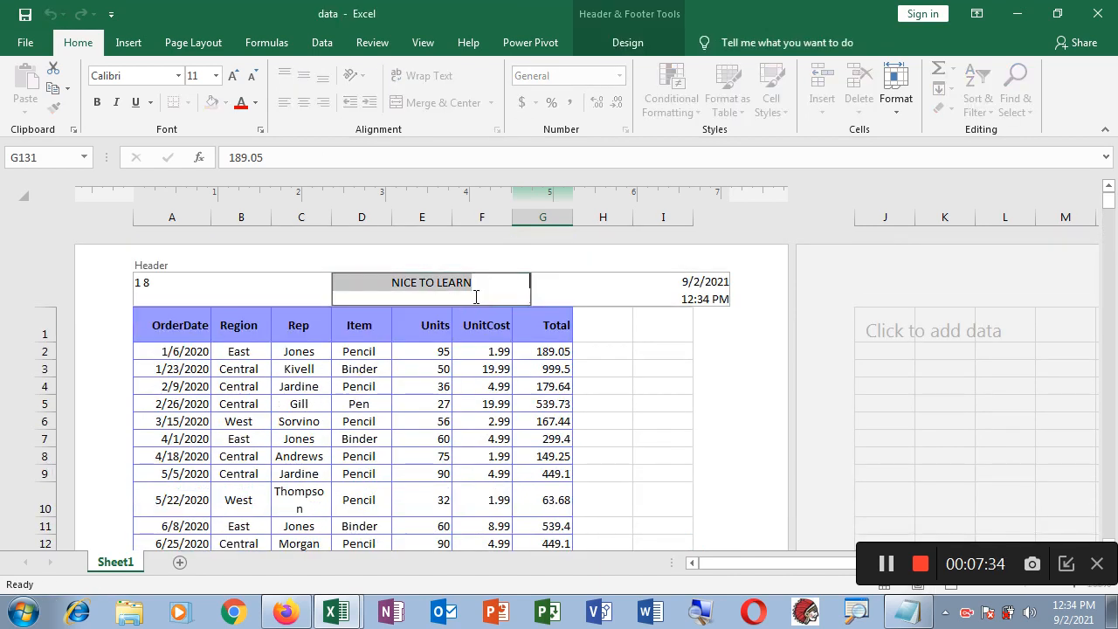
click(627, 43)
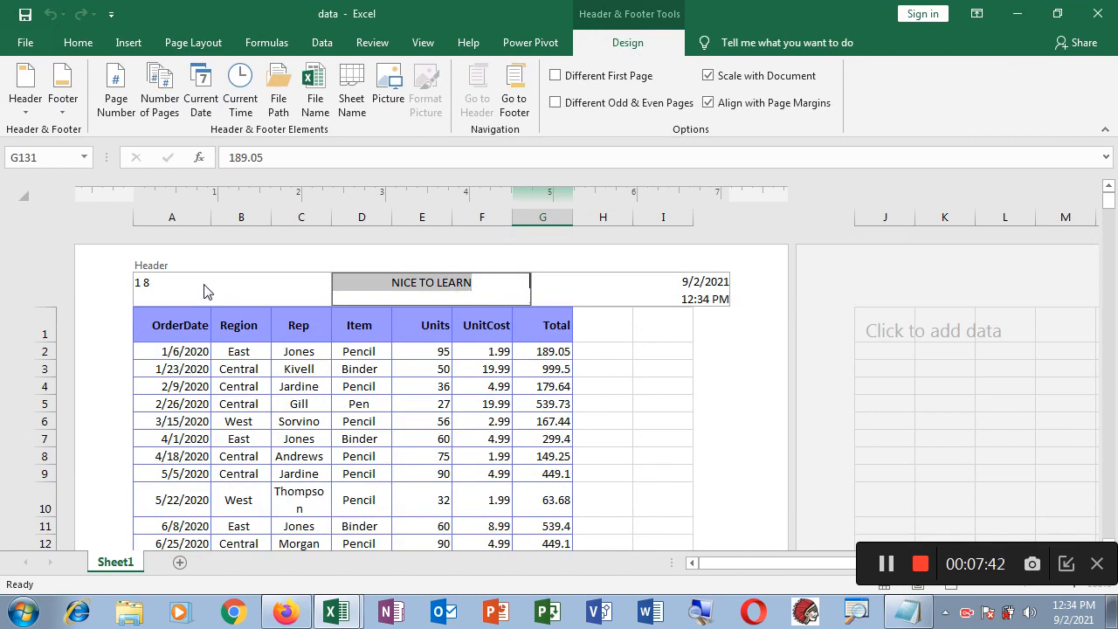
click(556, 77)
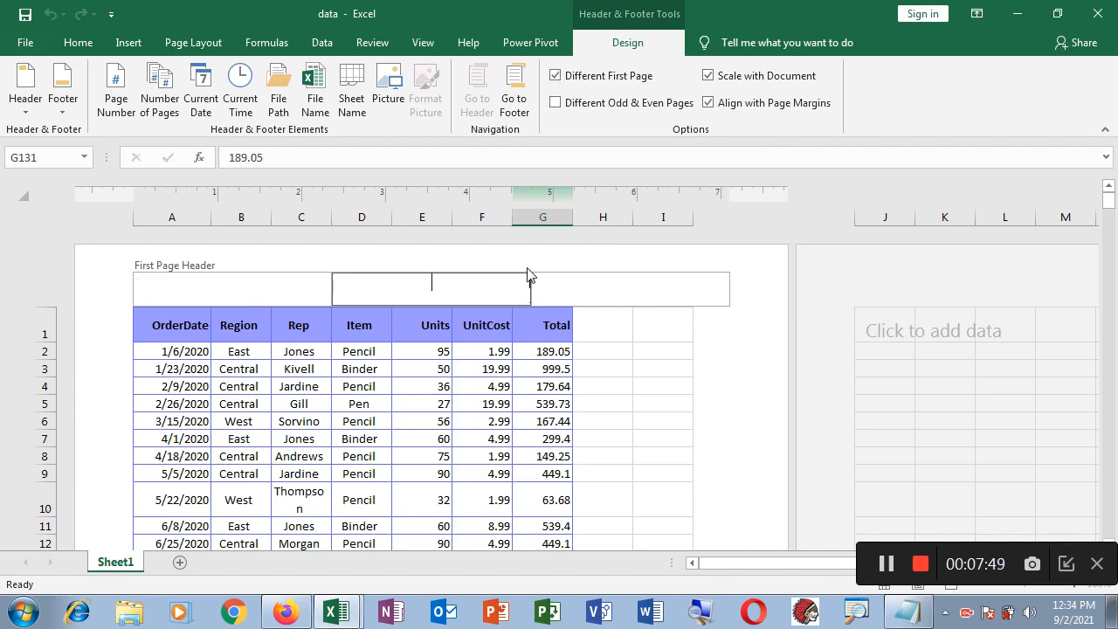
text(nice)
click(453, 308)
click(456, 278)
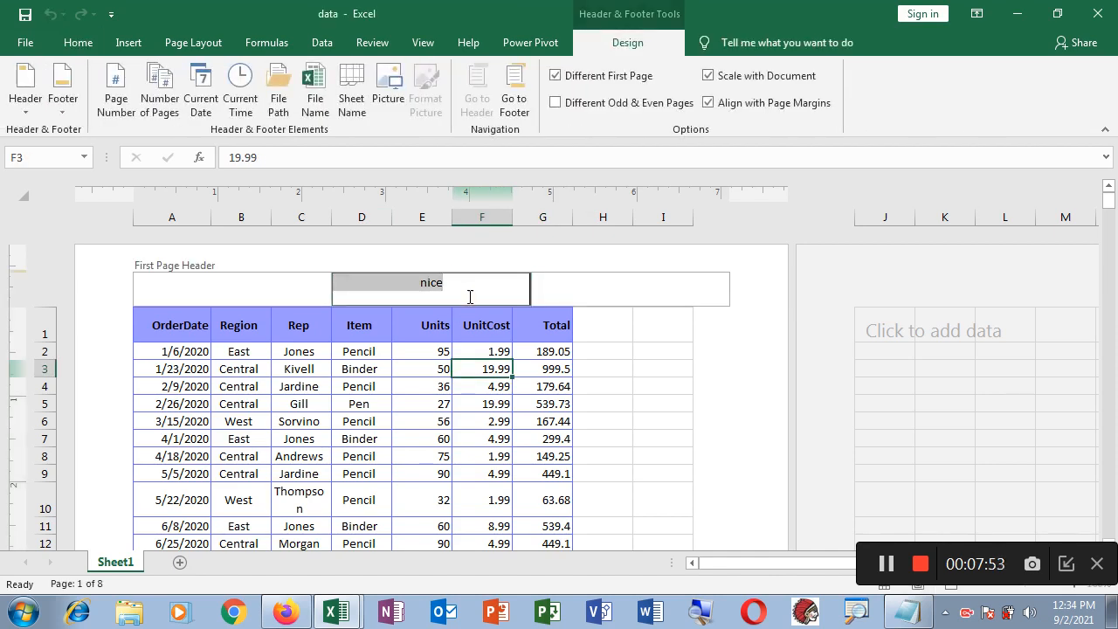
click(617, 457)
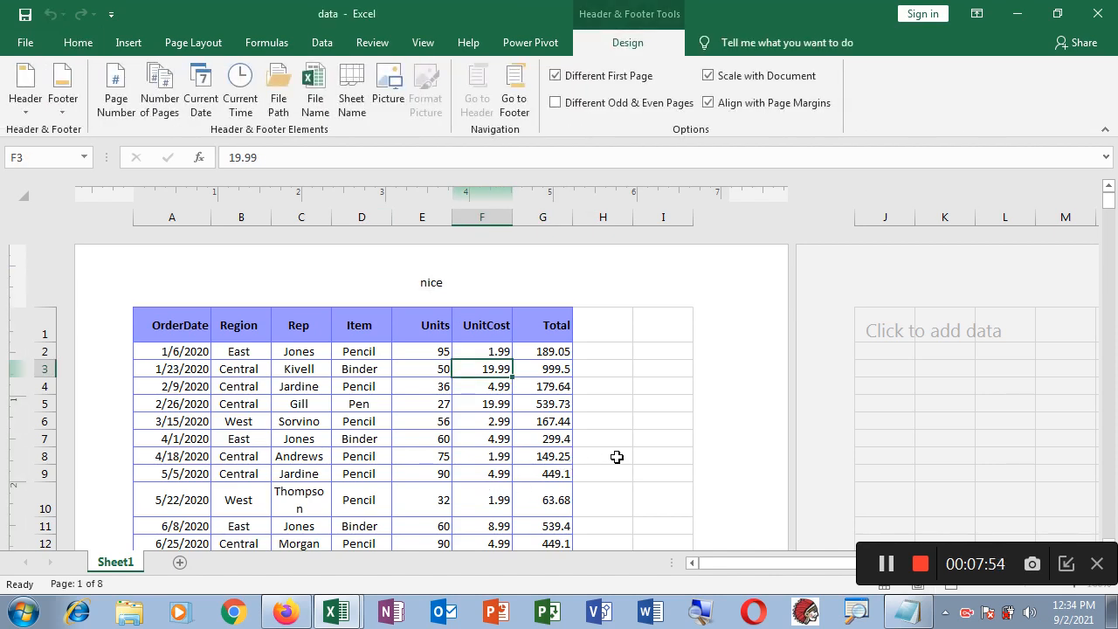
Compare the headers and footers of the following pages with the first page, and return to the first page
scroll(617, 472, down, 5)
scroll(617, 475, down, 10)
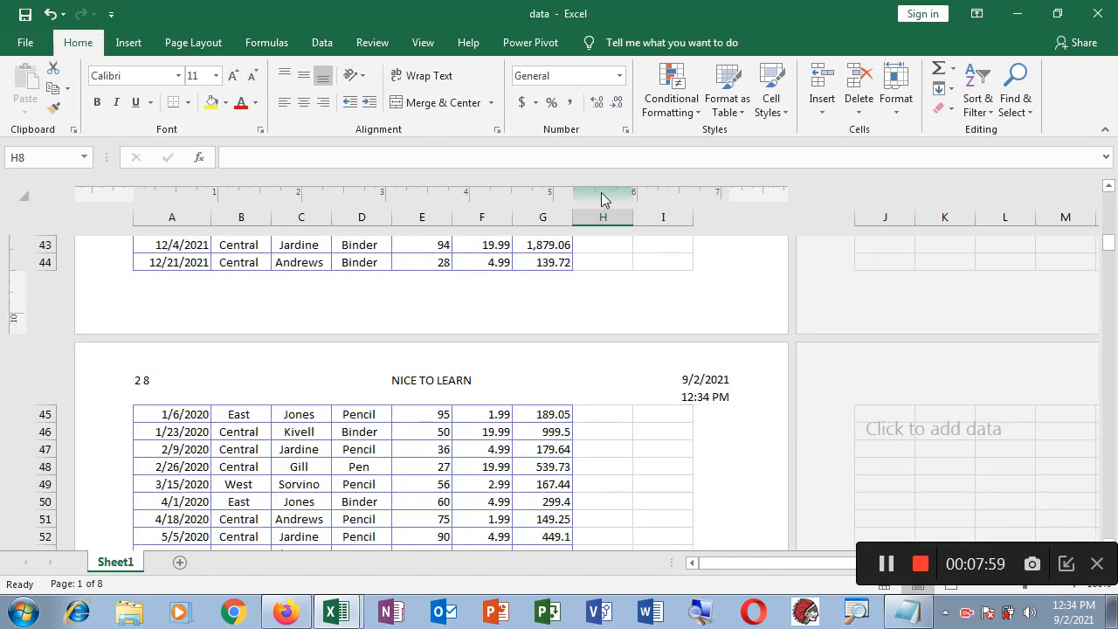
scroll(606, 445, down, 13)
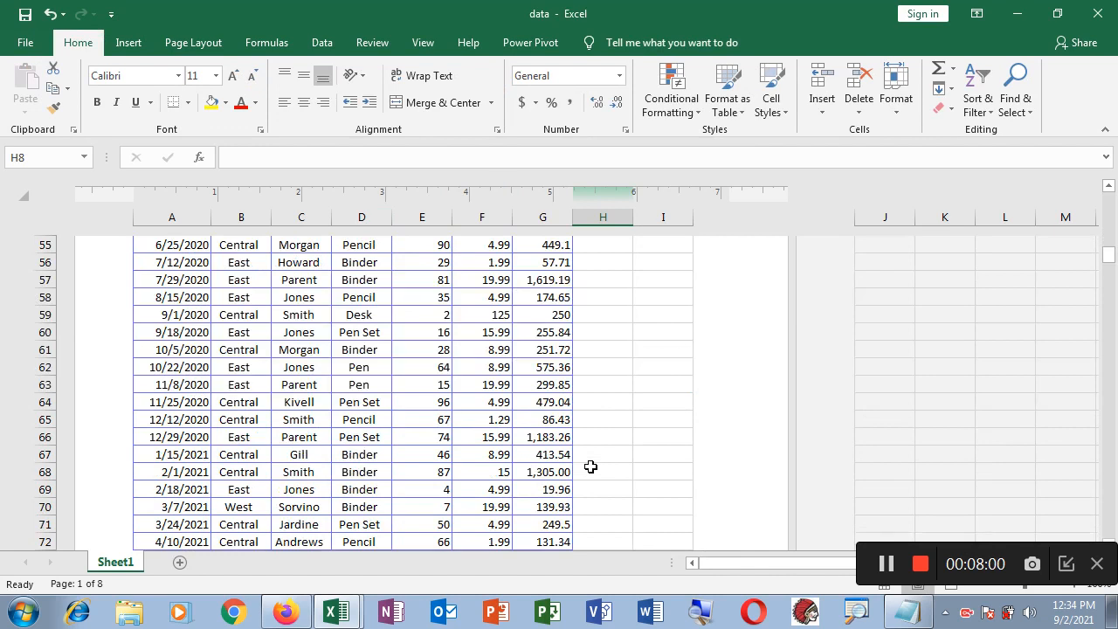
scroll(591, 466, down, 18)
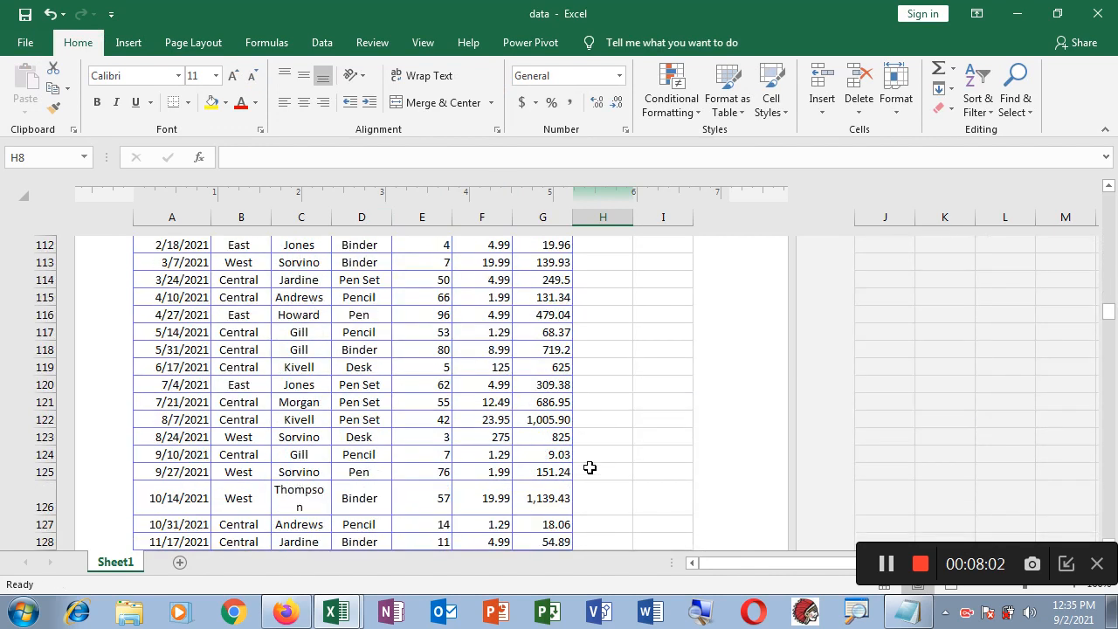
scroll(591, 475, down, 13)
scroll(589, 468, up, 18)
scroll(587, 463, up, 20)
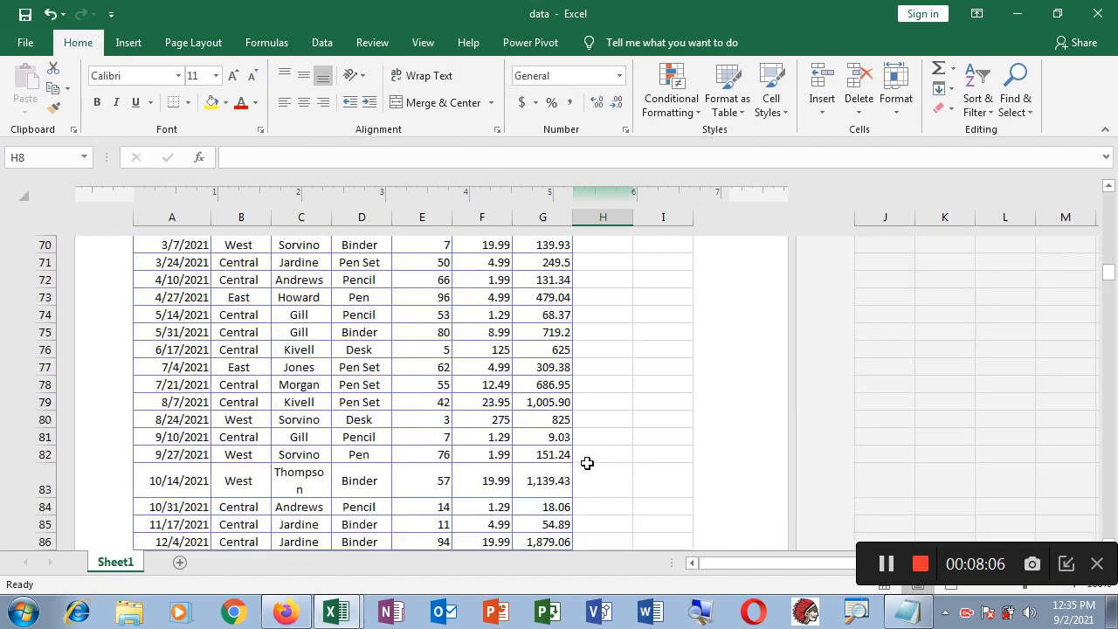
scroll(587, 463, up, 10)
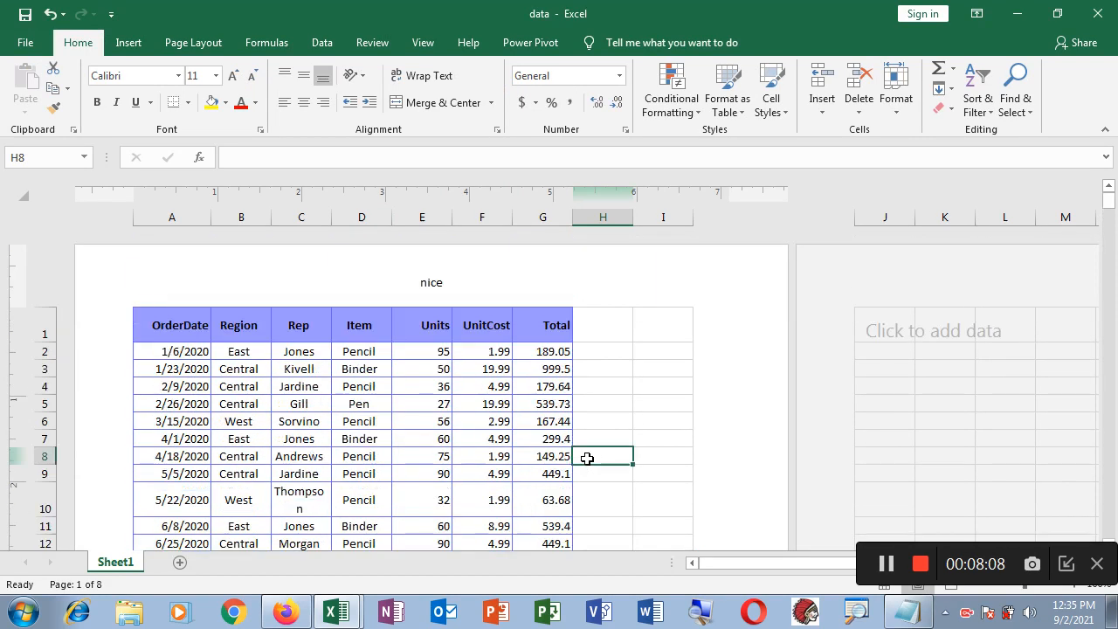
Disable the Different First Page option, enable Different Odd & Even Pages, and return to the cells to view the second page
click(431, 278)
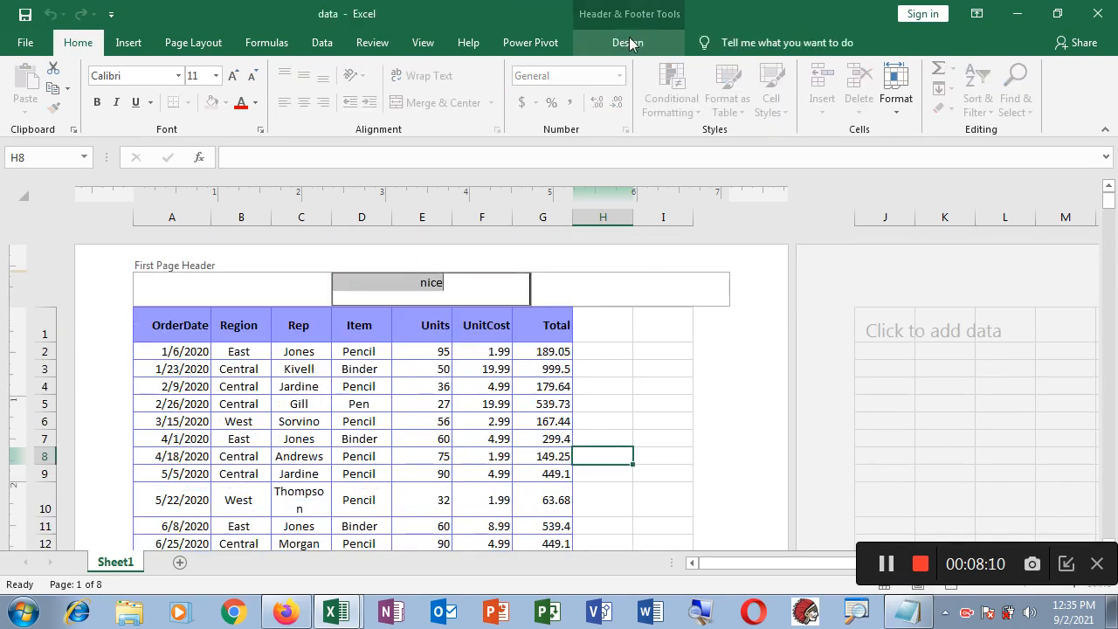
click(628, 36)
click(554, 76)
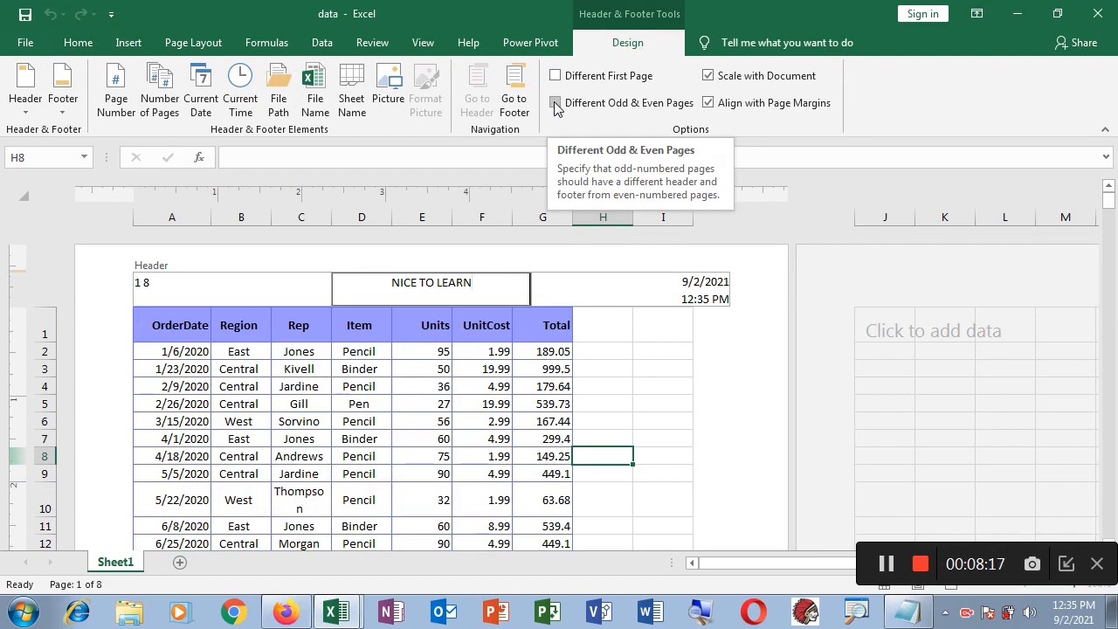
click(555, 103)
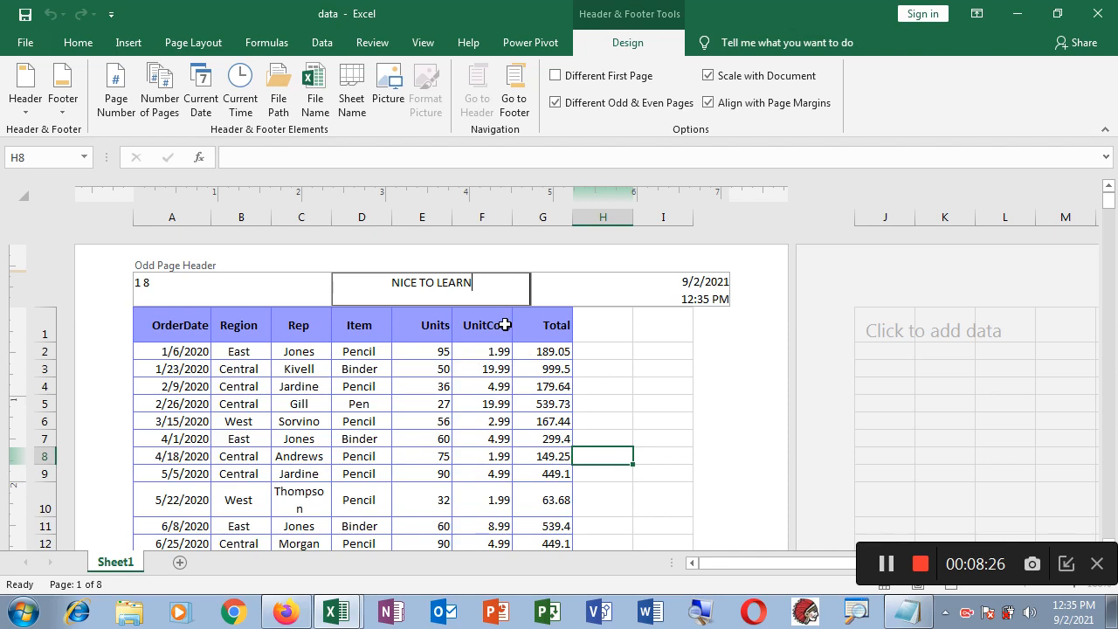
click(639, 410)
scroll(606, 476, down, 15)
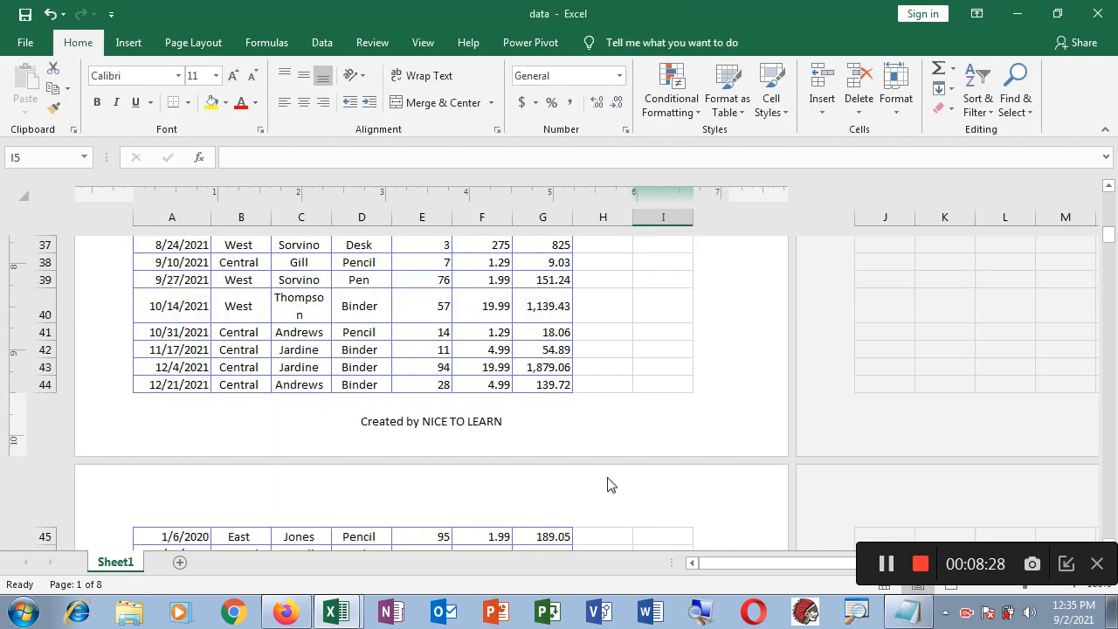
Insert the file name element in the left section of the odd page footer at the end of page 3
scroll(608, 483, up, 3)
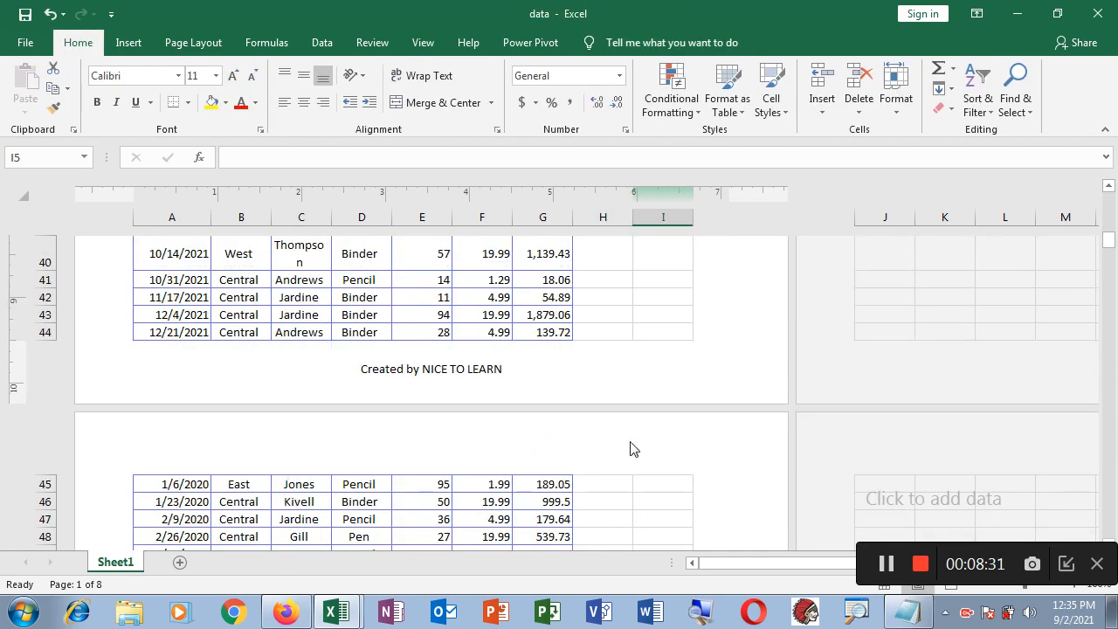
scroll(620, 522, down, 15)
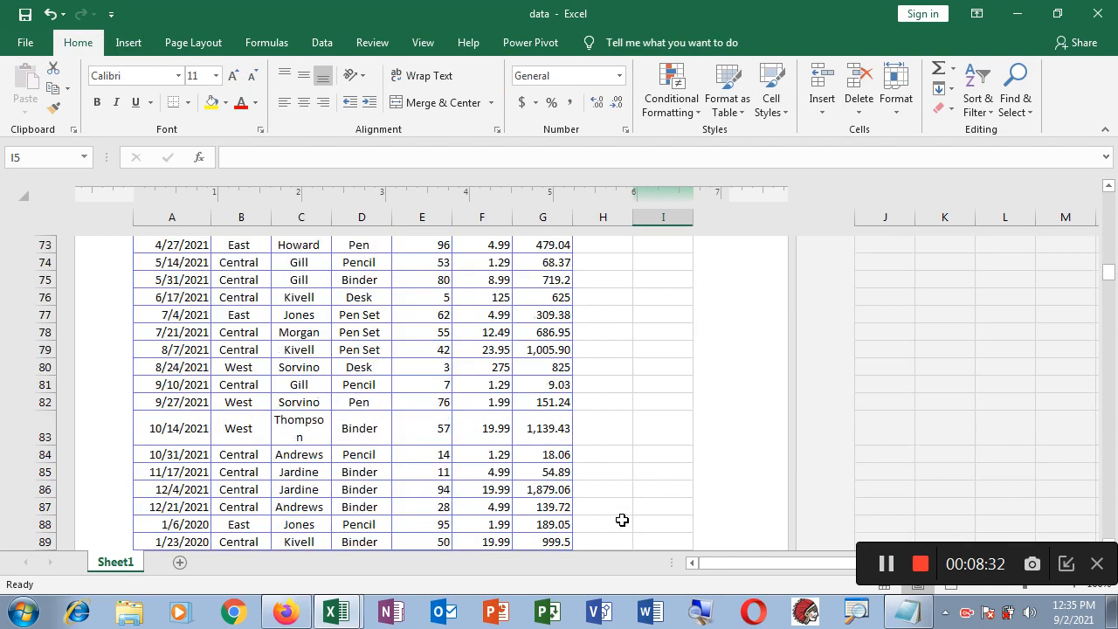
scroll(622, 520, up, 3)
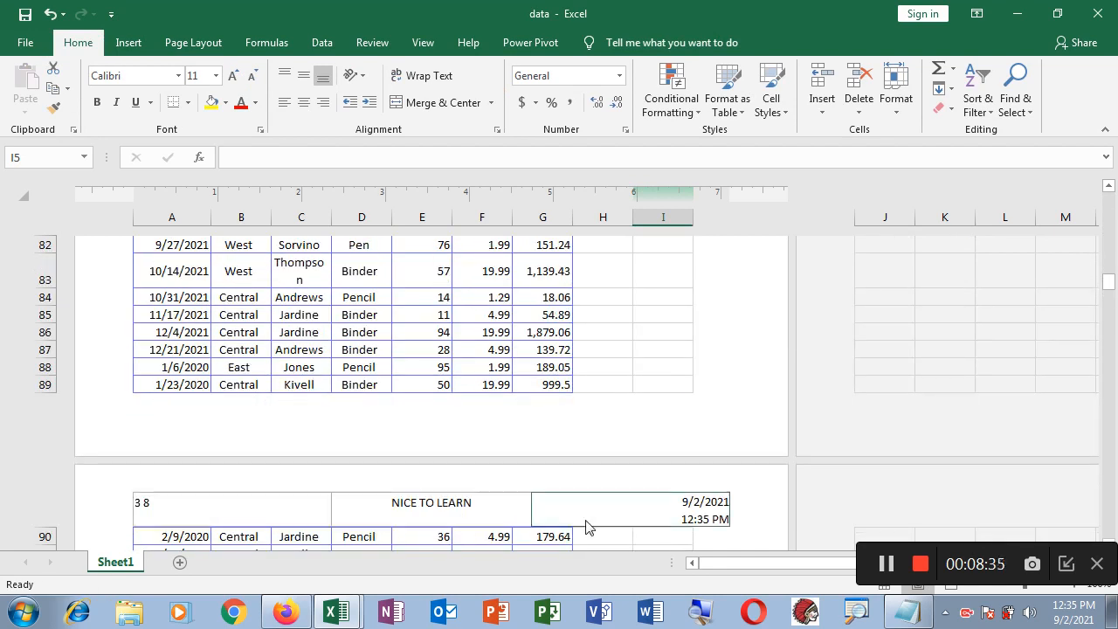
scroll(608, 517, down, 14)
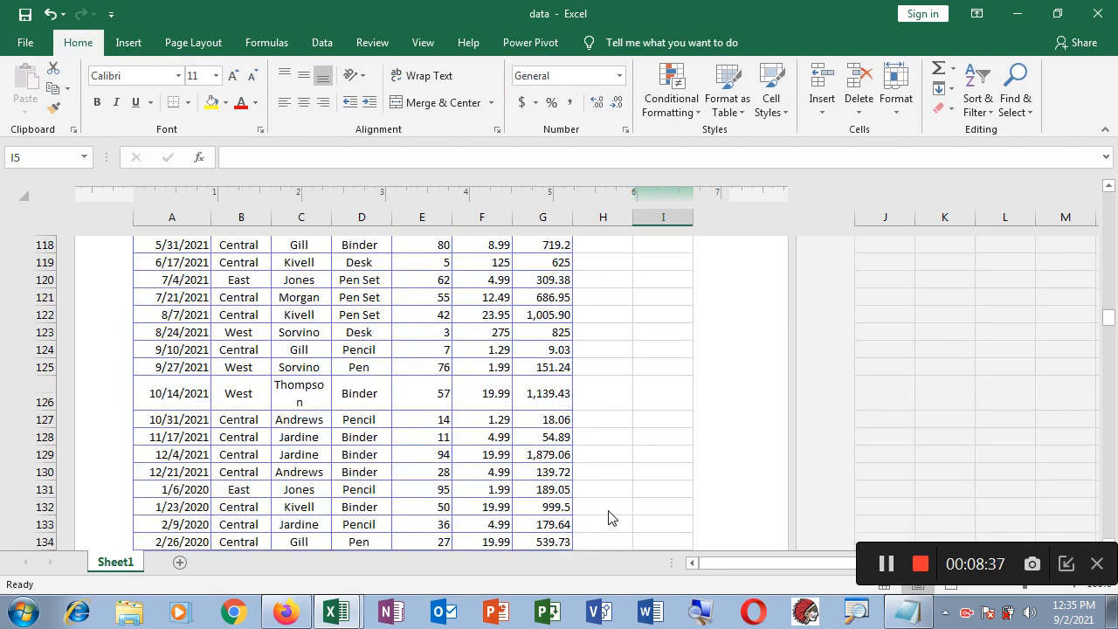
scroll(609, 517, down, 2)
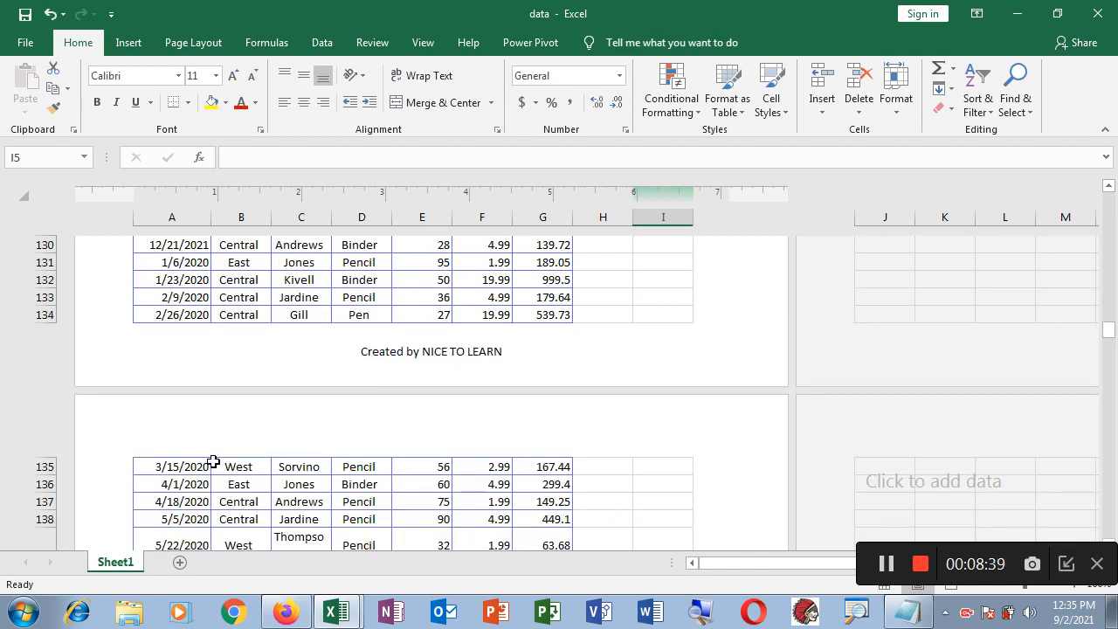
click(484, 347)
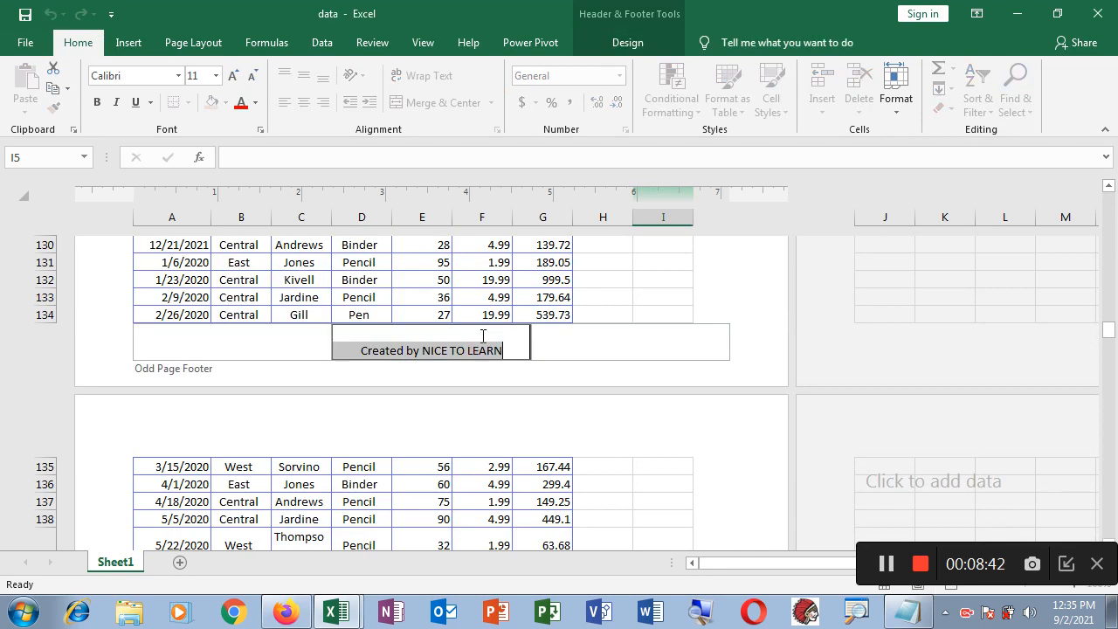
click(633, 43)
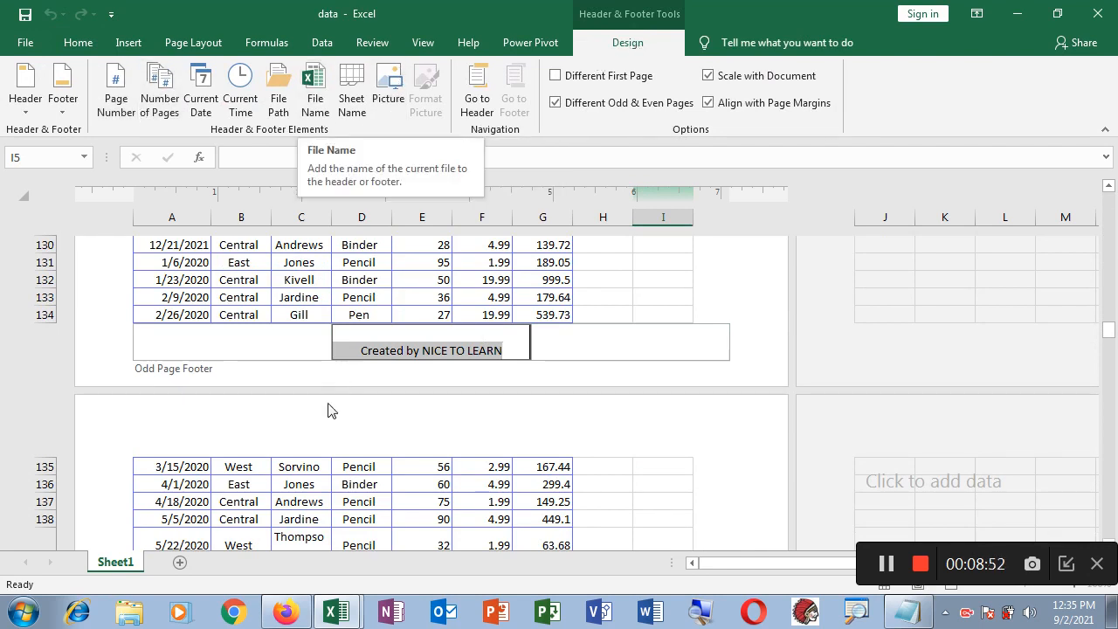
click(245, 347)
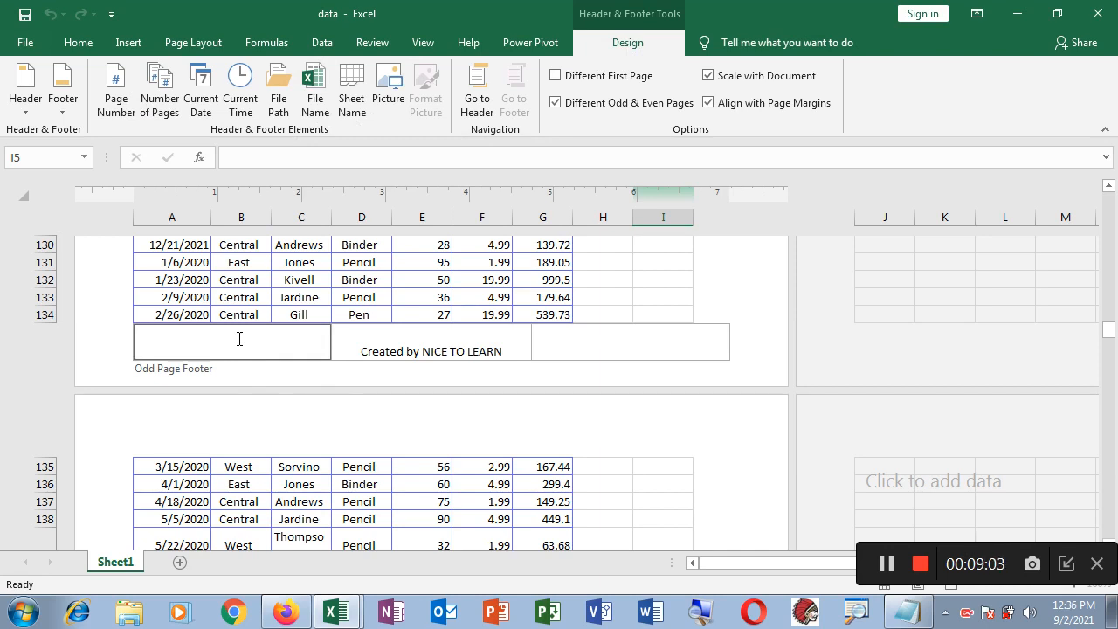
click(315, 91)
click(275, 429)
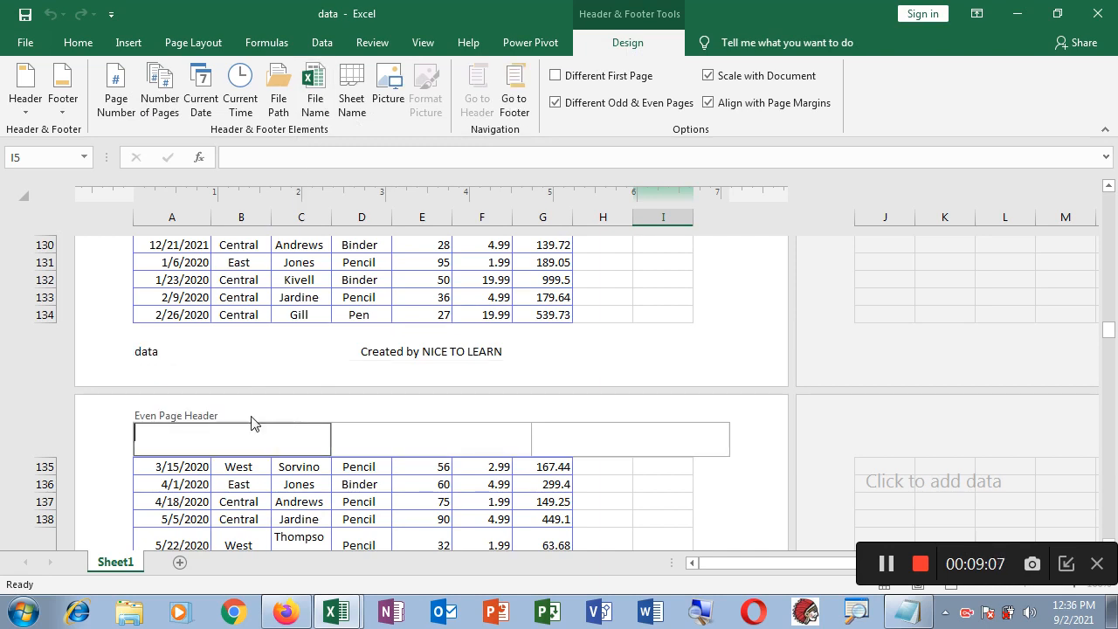
click(151, 352)
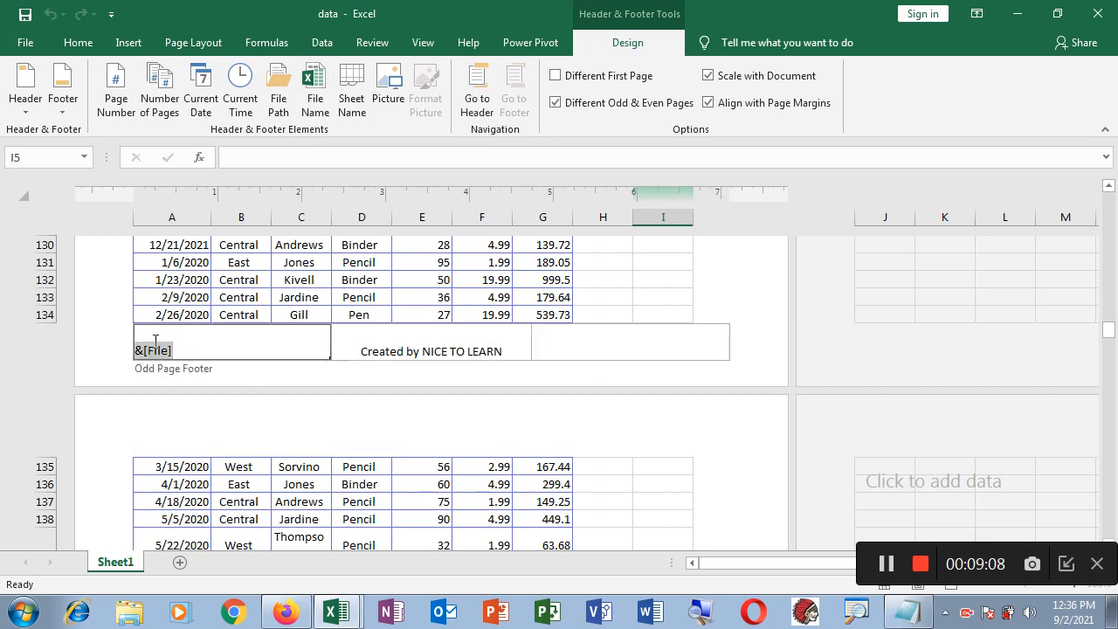
click(222, 432)
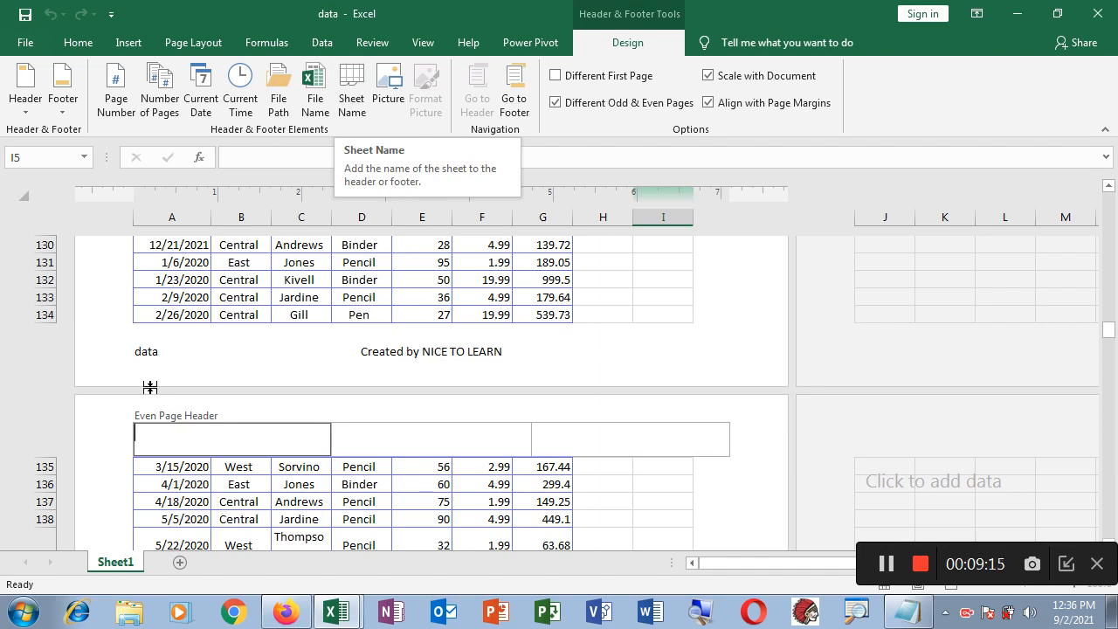
Insert the sheet name element in the right section of the odd page footer and return to the cells
click(652, 351)
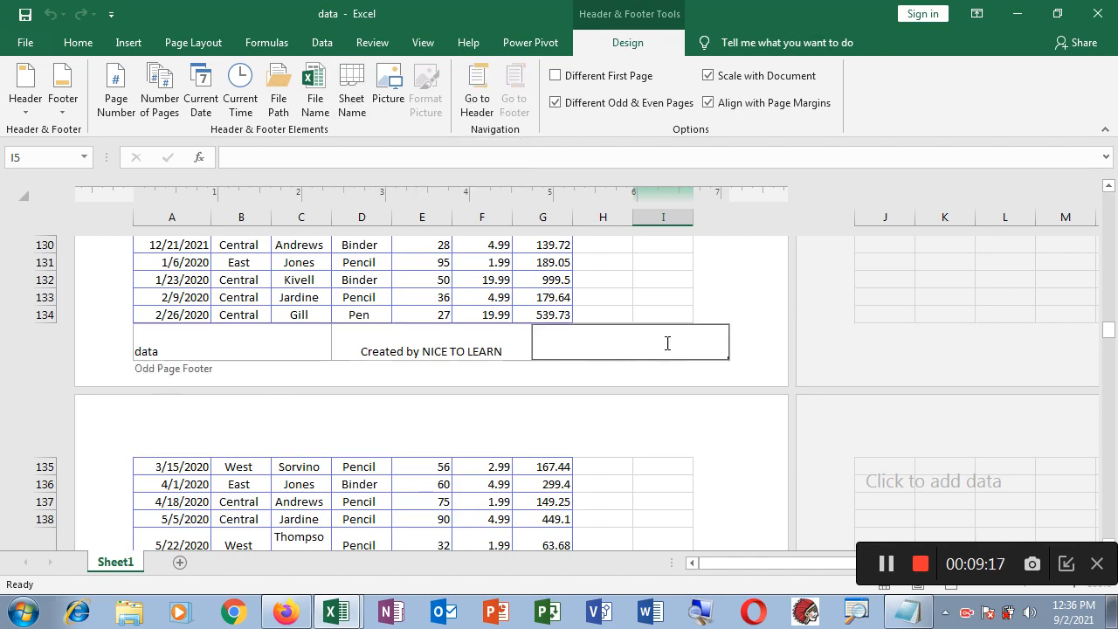
click(350, 104)
click(647, 487)
click(706, 354)
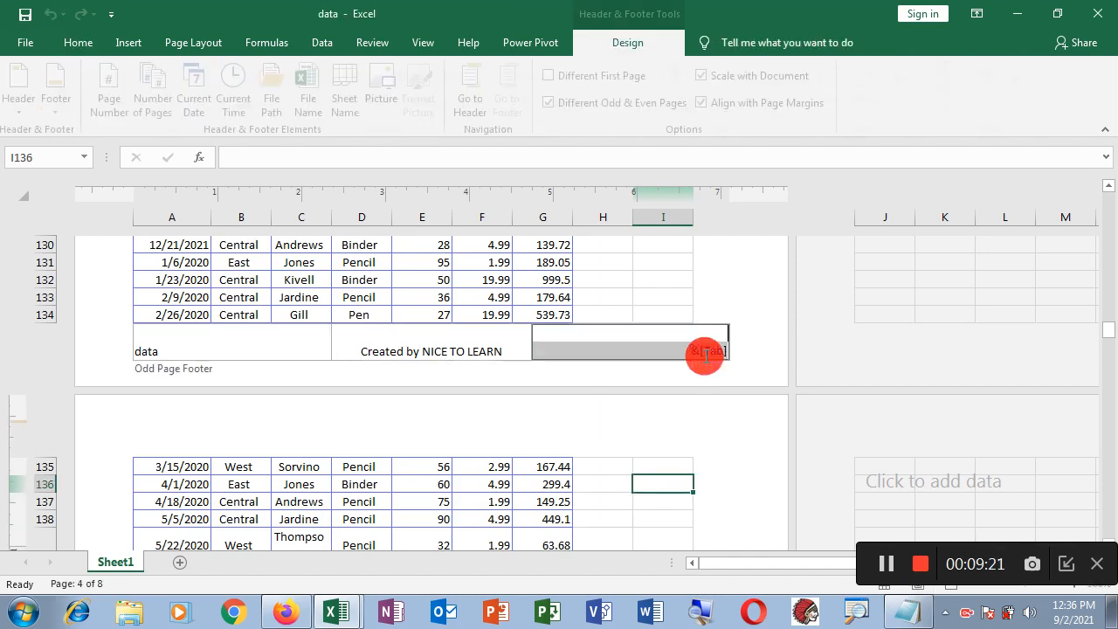
click(677, 461)
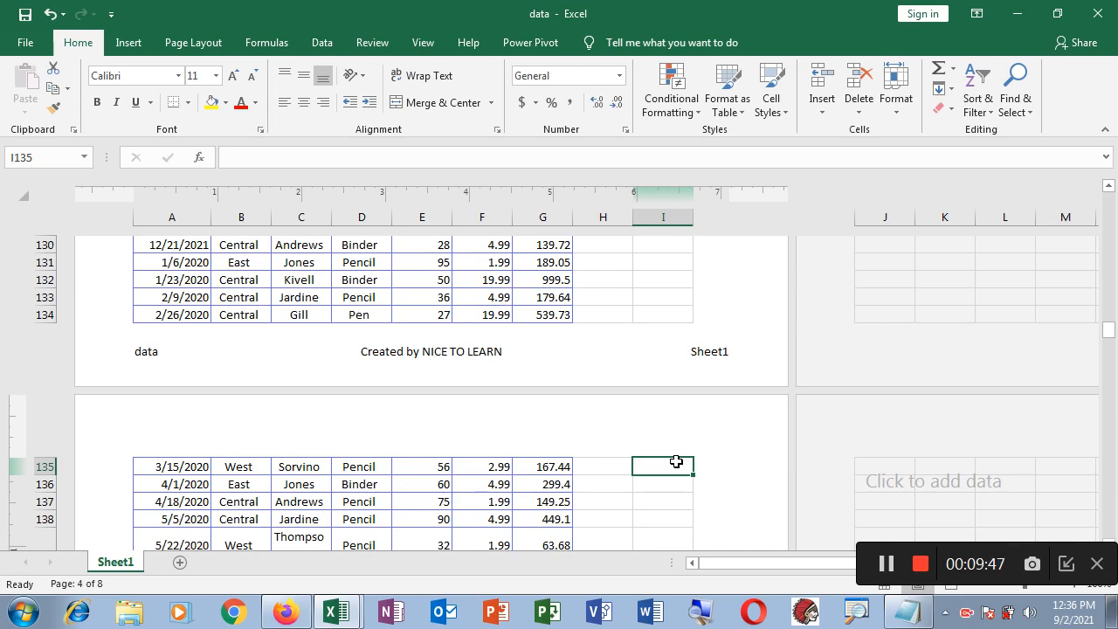
Clear the page number and number of pages from the left section of the first page's odd page header
click(486, 351)
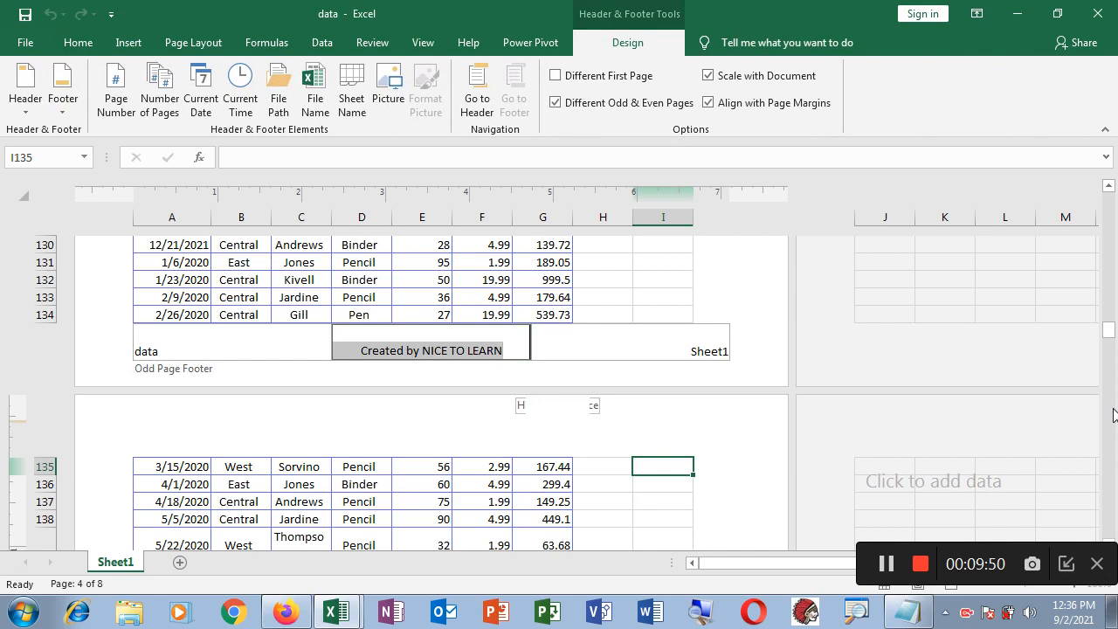
drag(1107, 330, 1101, 190)
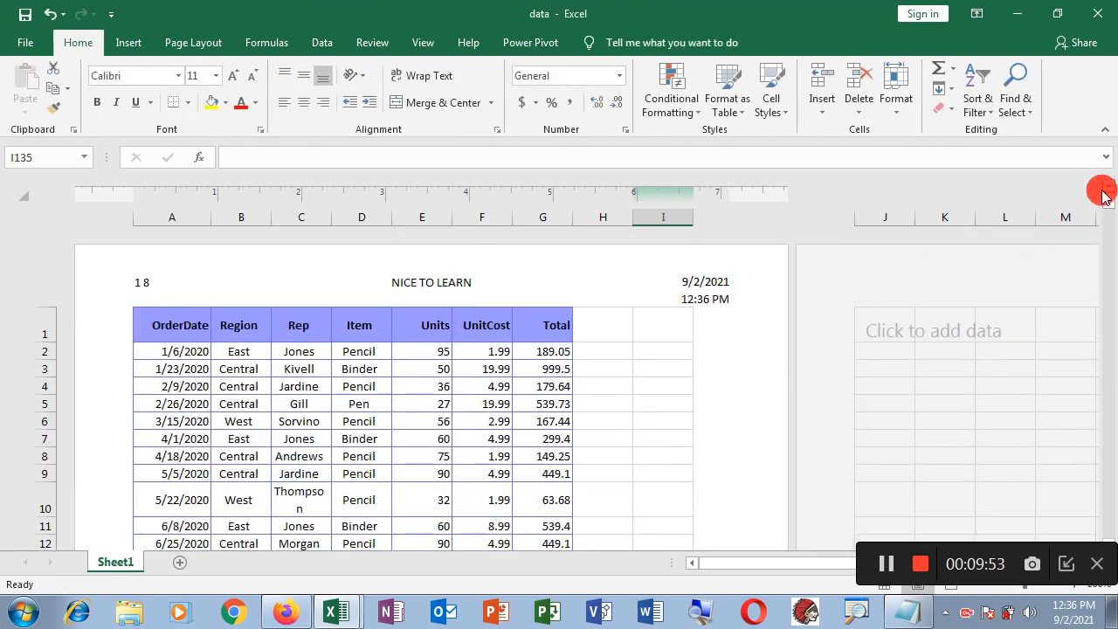
click(181, 290)
drag(252, 284, 126, 270)
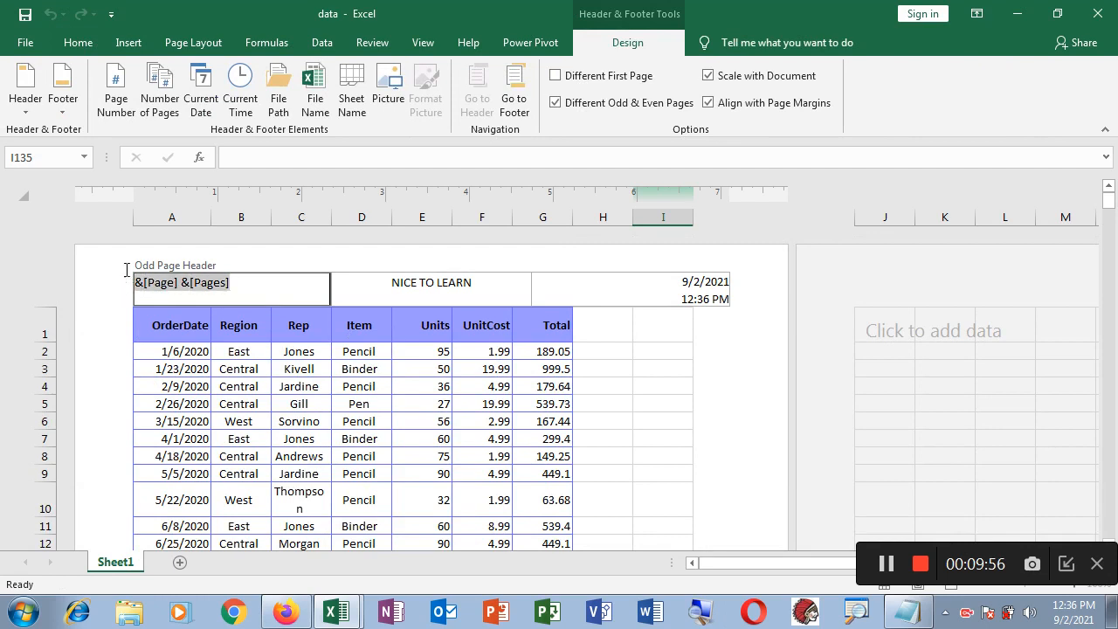
key(Delete)
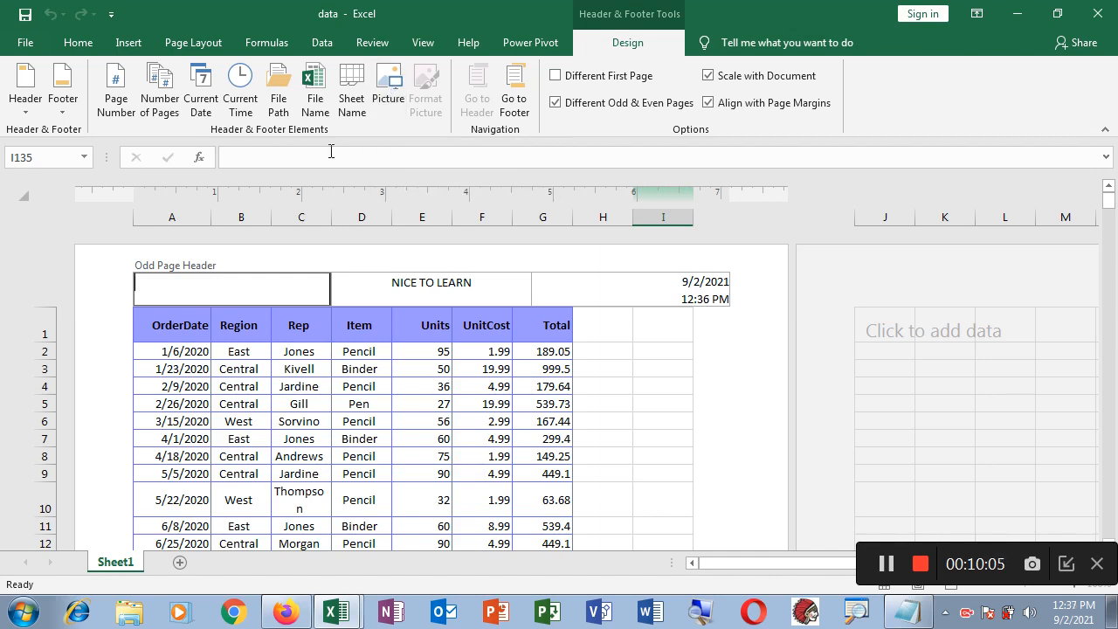
Try to insert a picture in the left section of the odd page header, and dismiss the picture dialog
click(381, 94)
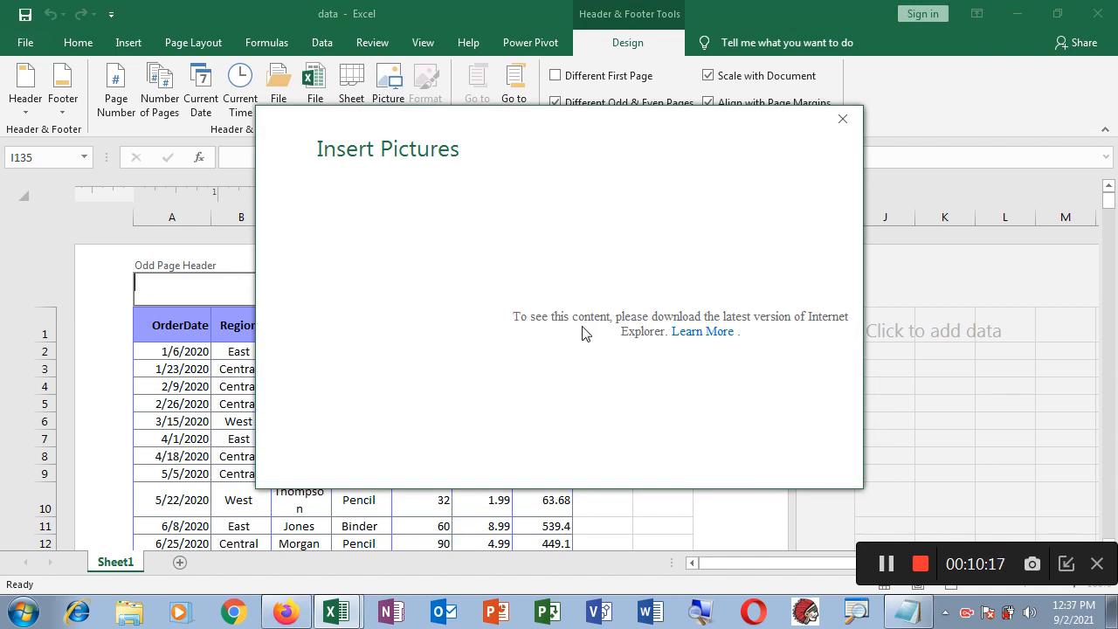
click(384, 150)
click(843, 119)
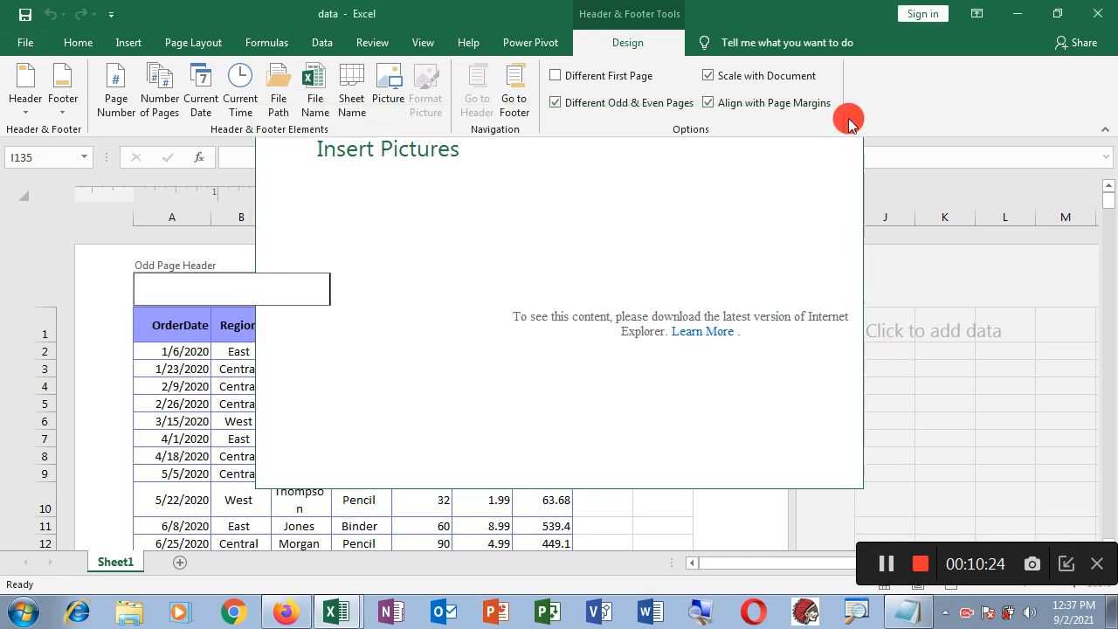
Retry the header picture insertion, open the Learn More link from its dialog, and return from the browser to the worksheet
click(384, 97)
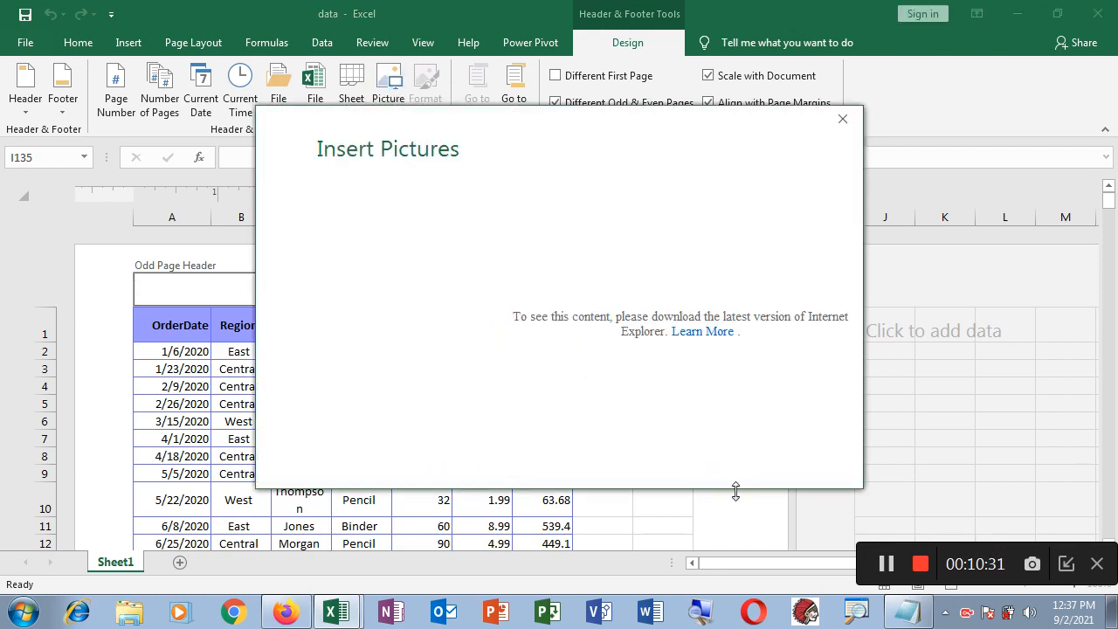
click(703, 334)
click(843, 123)
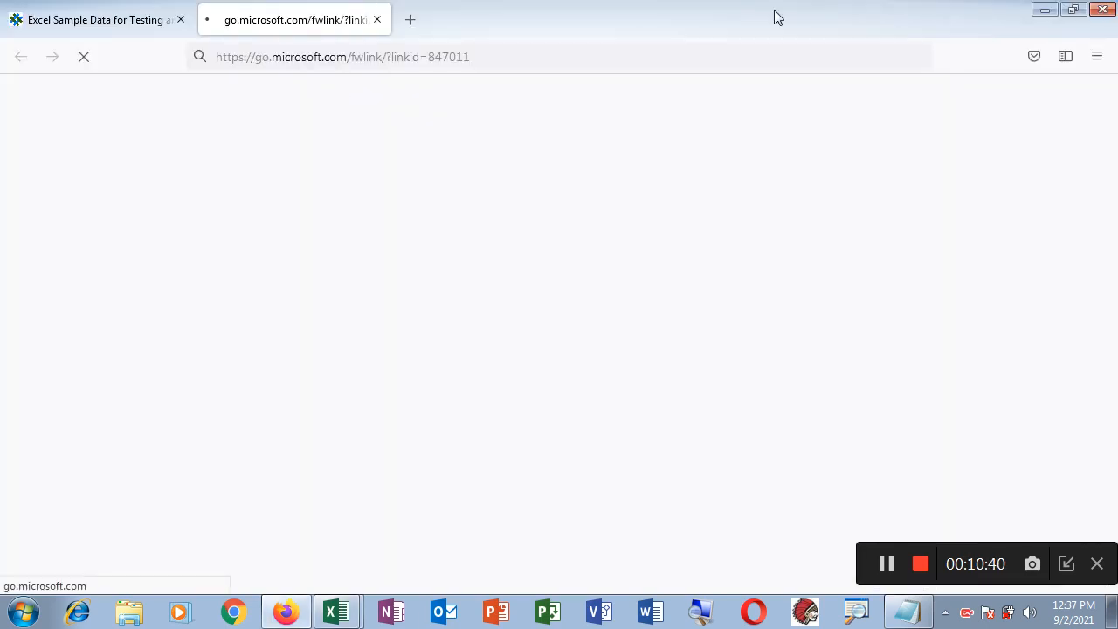
click(1045, 9)
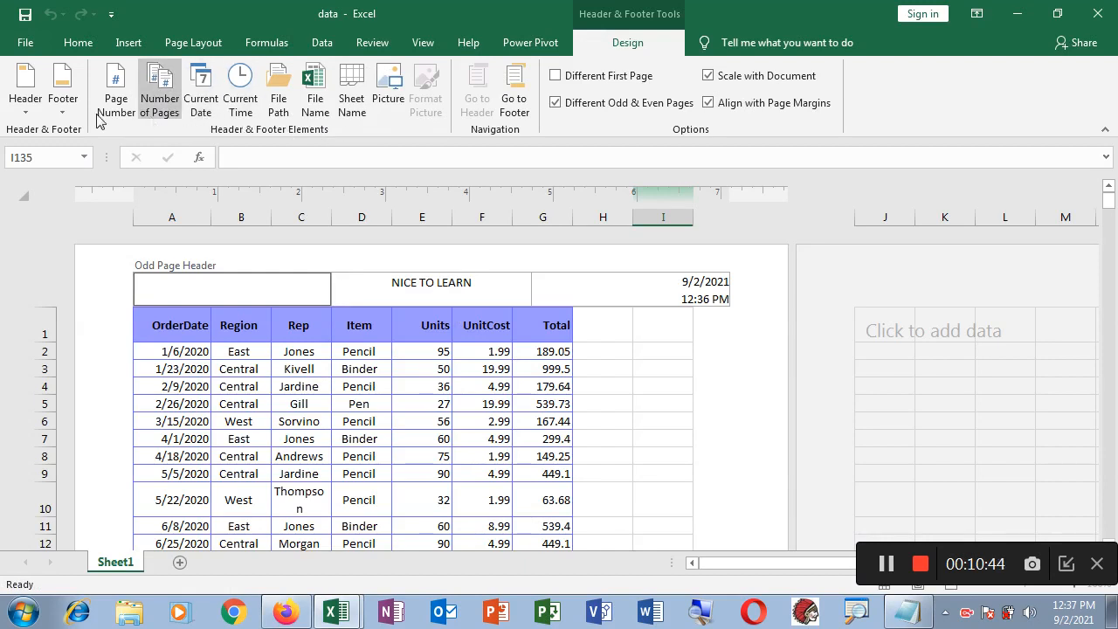
click(393, 89)
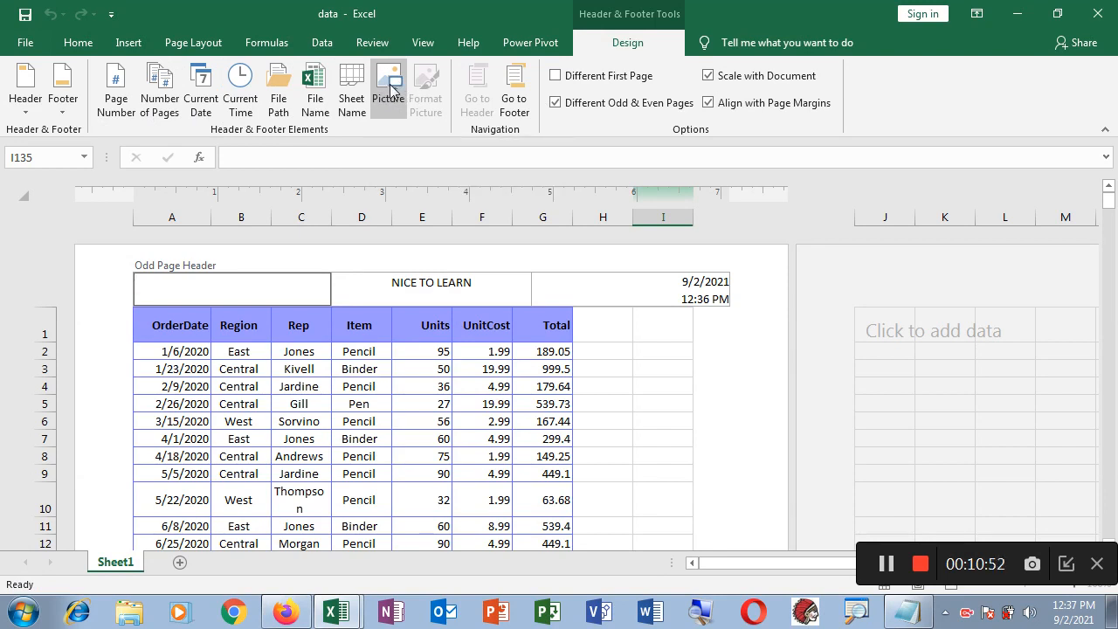